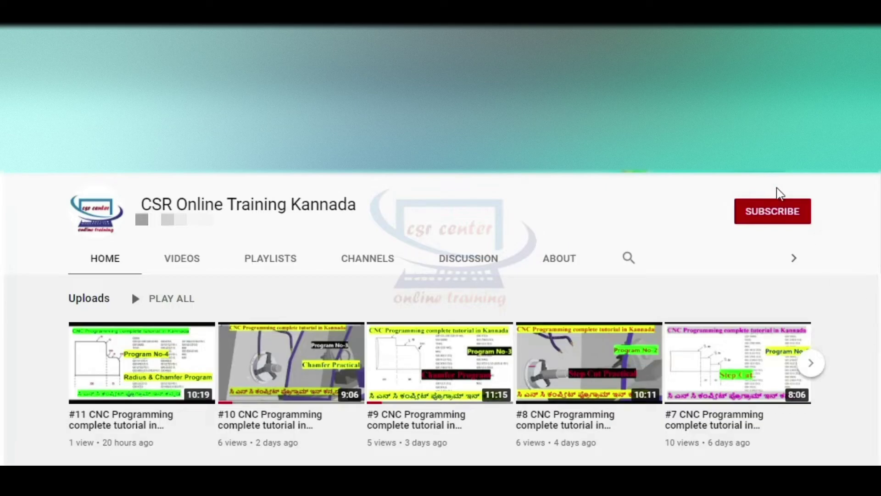
Step: Subscribe to the CSR Online Training Kannada channel and turn on all notifications
{"action": "left_click", "coordinate": [773, 216]}
{"action": "left_click", "coordinate": [797, 217]}
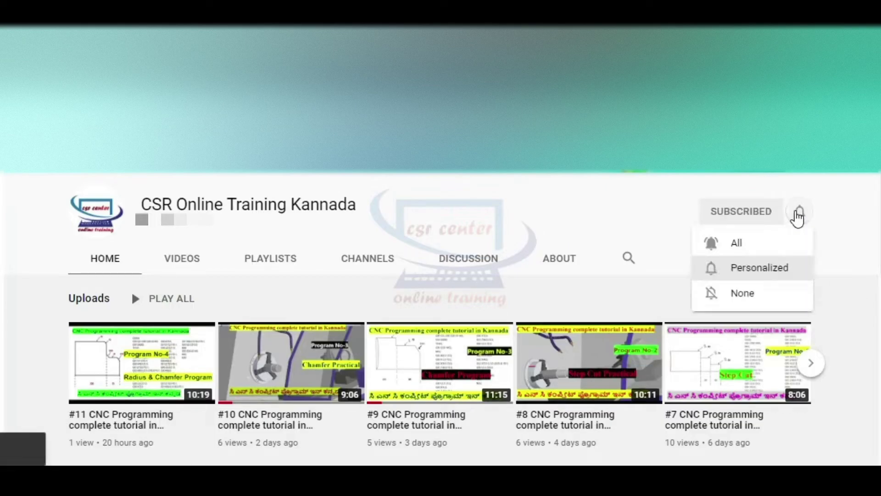
{"action": "left_click", "coordinate": [758, 243]}
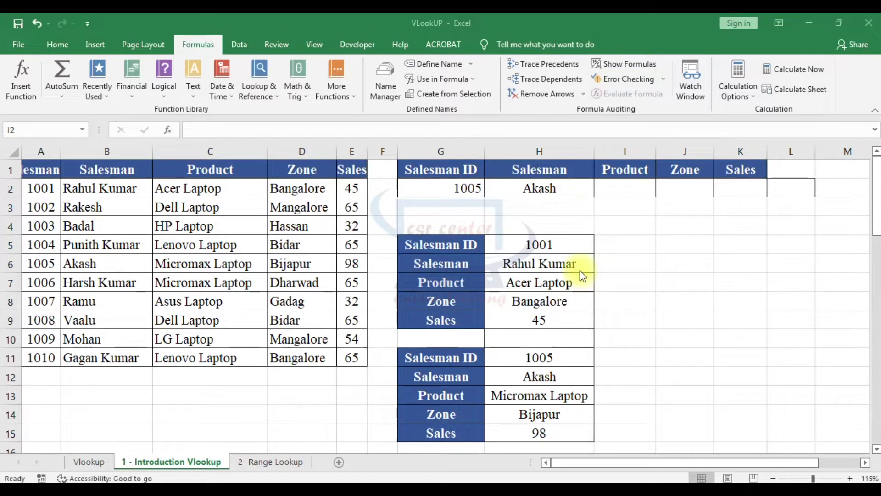
Step: Set the lookup ID in G2 to 1001 and copy H2's Salesman VLOOKUP across I2:L2
{"action": "left_click", "coordinate": [574, 189]}
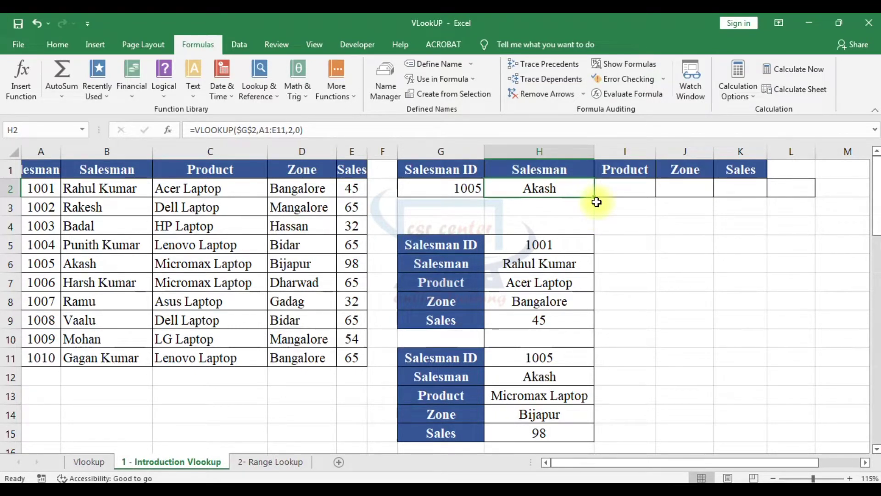
{"action": "left_click", "coordinate": [466, 187]}
{"action": "type", "text": "1001"}
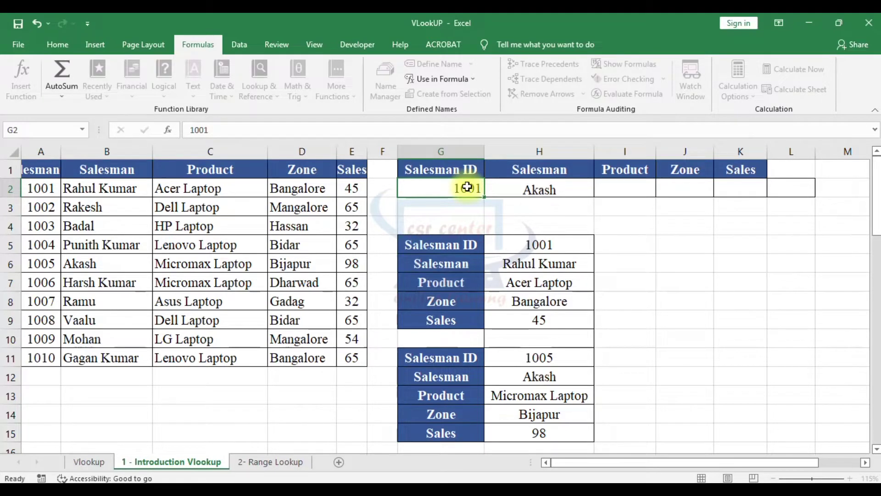
{"action": "key", "text": "Return"}
{"action": "left_click", "coordinate": [567, 191]}
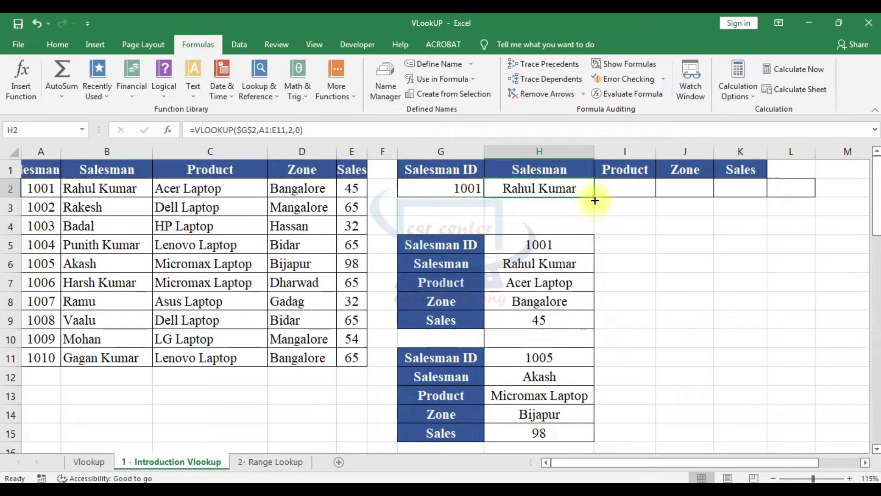
{"action": "left_click_drag", "start_coordinate": [594, 200], "coordinate": [791, 197]}
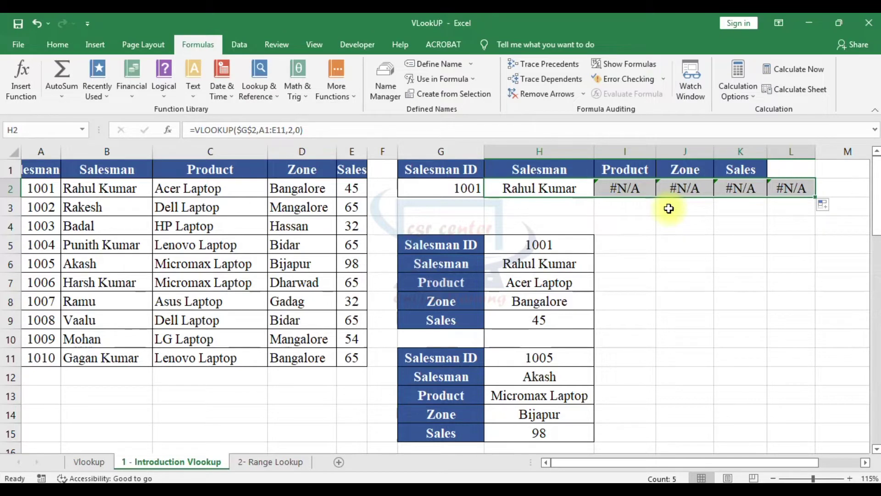
Step: Delete the #N/A results from I2:L2
{"action": "left_click", "coordinate": [631, 205]}
{"action": "left_click_drag", "start_coordinate": [621, 187], "coordinate": [796, 189]}
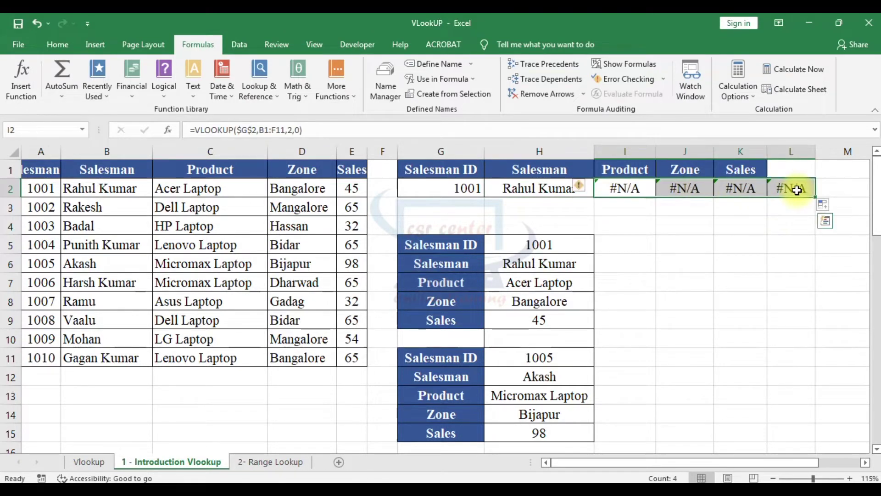
{"action": "key", "text": "Delete"}
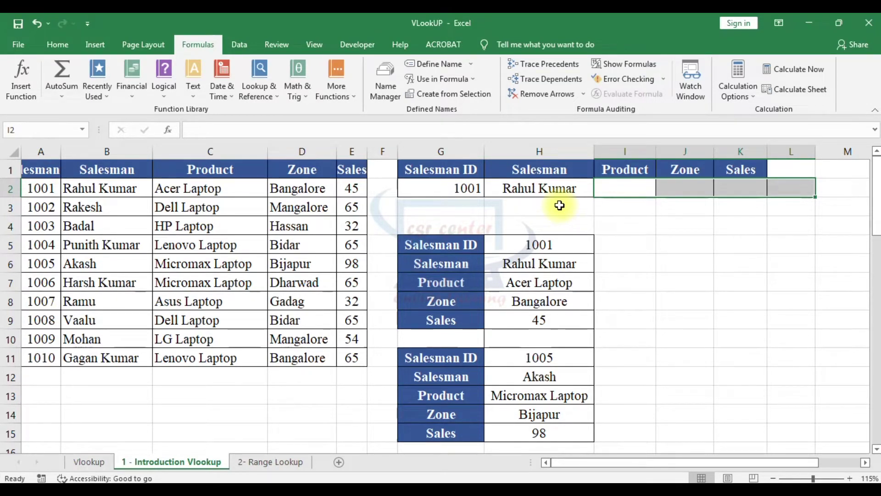
{"action": "left_click", "coordinate": [560, 205]}
Step: Enter =COLUMN() in H3 and fill it to L3, showing column numbers 8 to 12
{"action": "type", "text": "=col"}
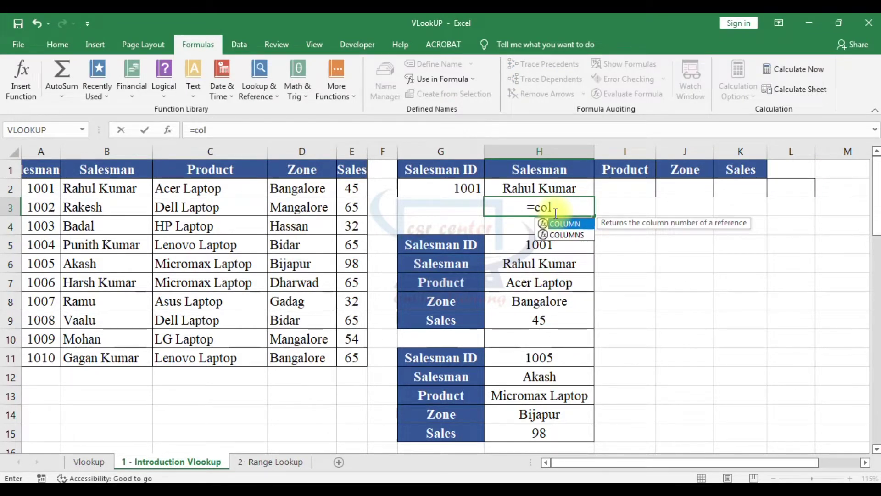
{"action": "key", "text": "Tab"}
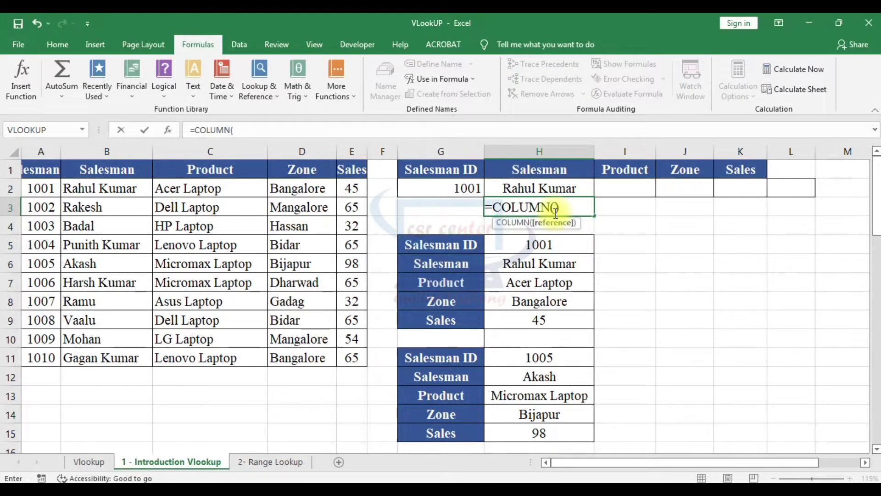
{"action": "type", "text": ")"}
{"action": "key", "text": "Return"}
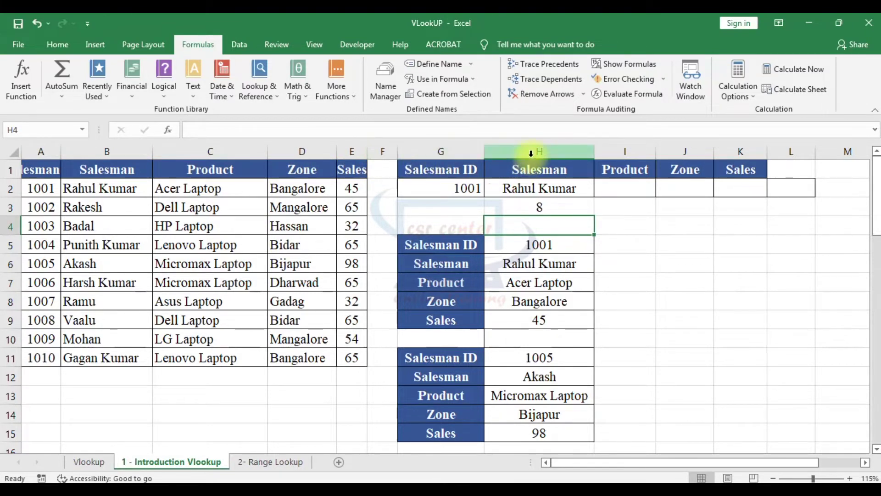
{"action": "left_click", "coordinate": [575, 203]}
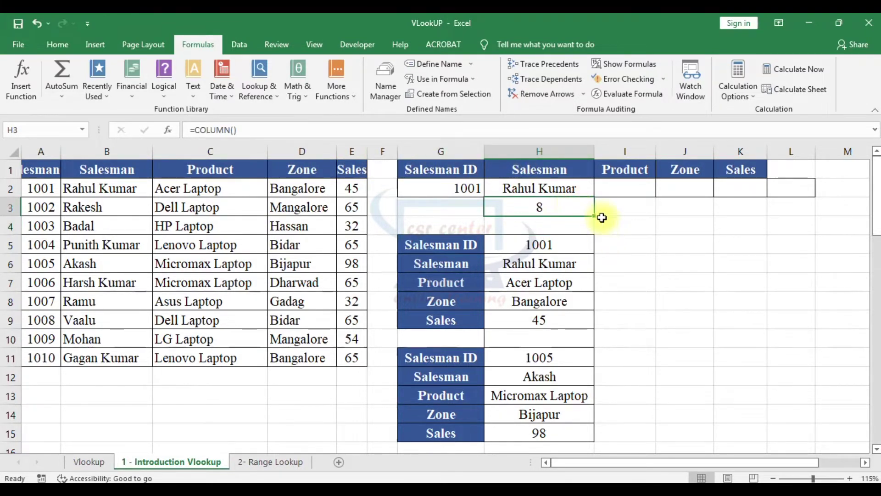
{"action": "left_click_drag", "start_coordinate": [594, 215], "coordinate": [813, 214]}
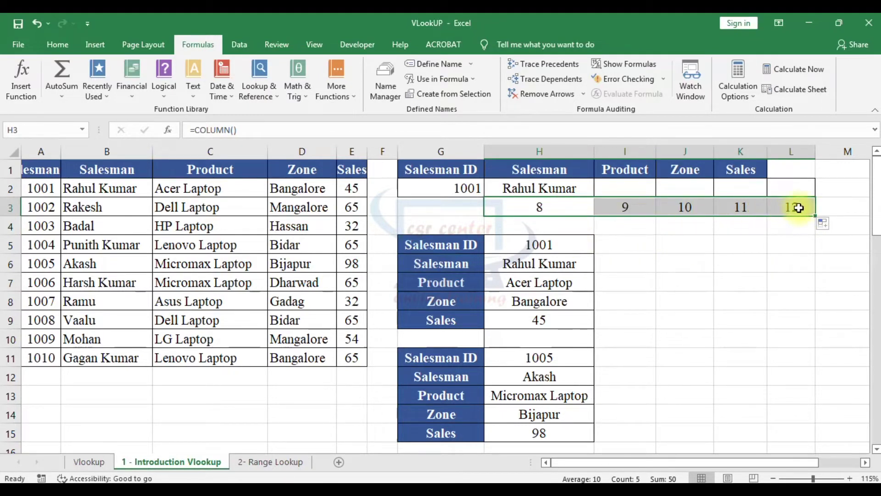
{"action": "left_click", "coordinate": [571, 187]}
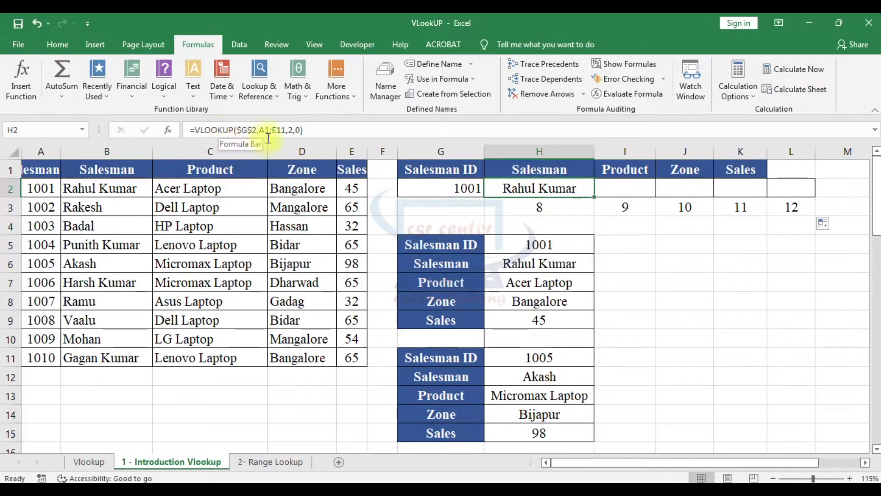
Step: Change H2's lookup to =VLOOKUP($G$2,$A$1:$E$11,COLUMN()-6,0)
{"action": "left_click_drag", "start_coordinate": [259, 130], "coordinate": [286, 130]}
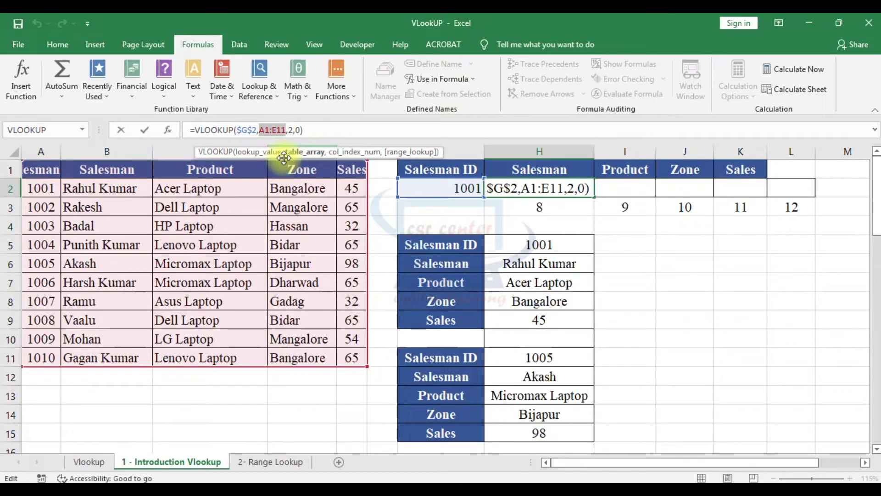
{"action": "key", "text": "F4"}
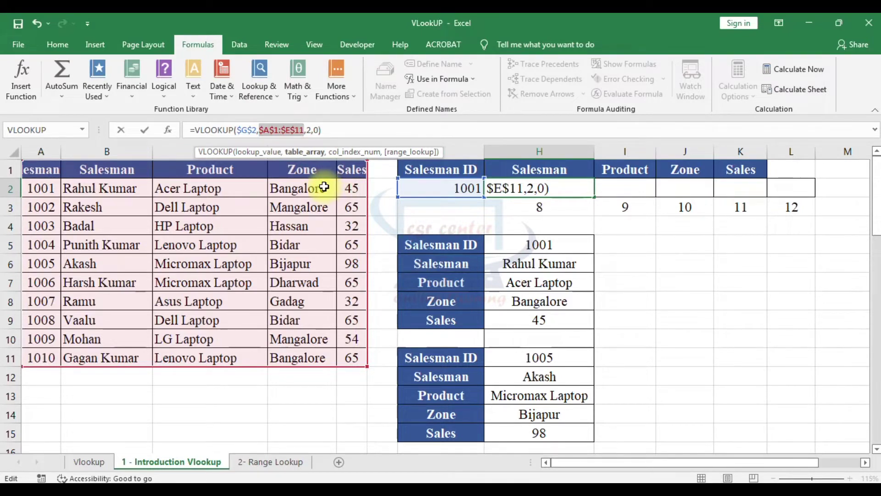
{"action": "double_click", "coordinate": [309, 131]}
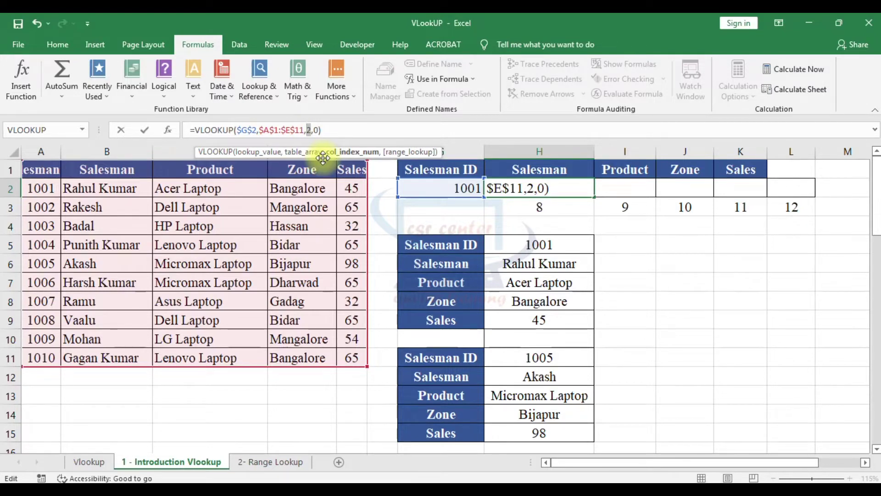
{"action": "type", "text": "column"}
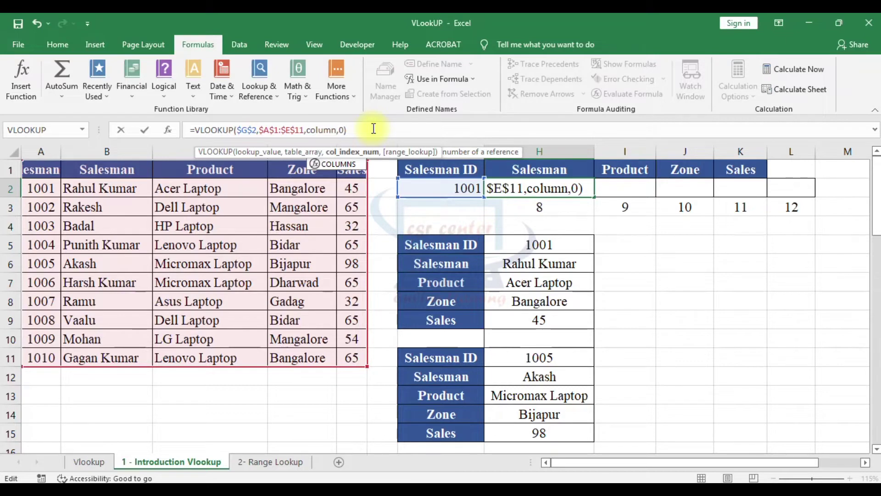
{"action": "type", "text": "("}
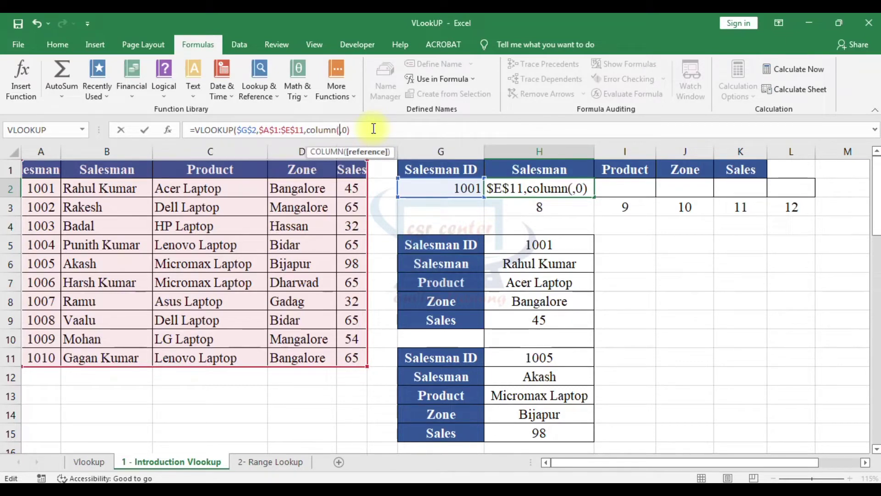
{"action": "type", "text": ")"}
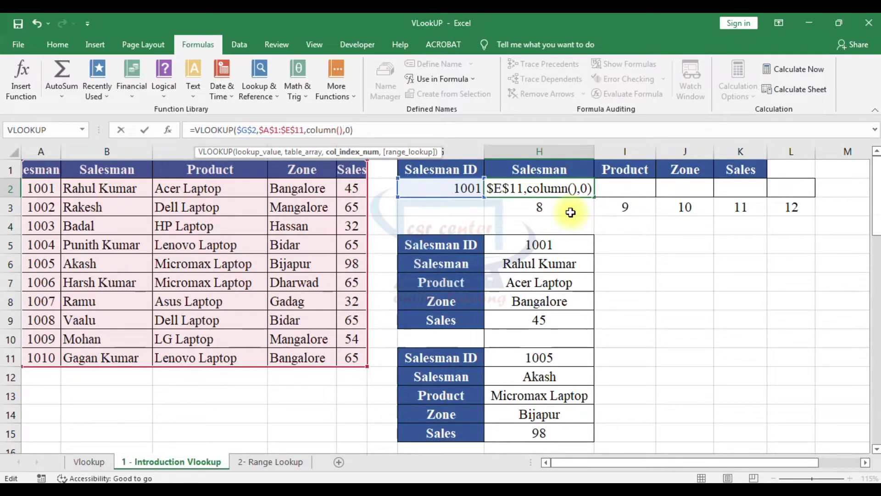
{"action": "type", "text": "-6"}
{"action": "key", "text": "Return"}
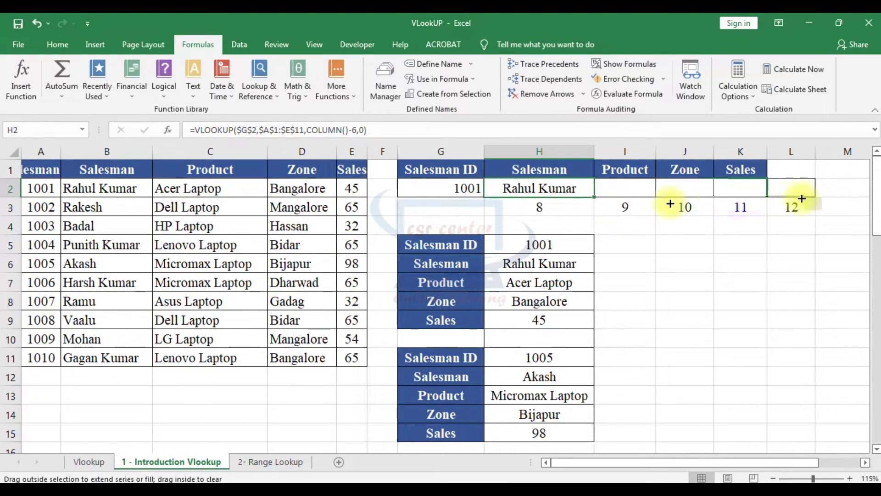
Step: Fill the lookup across I2:L2, then clear the #REF! in L2 and the H3:L3 helper numbers
{"action": "left_click_drag", "start_coordinate": [595, 199], "coordinate": [808, 195]}
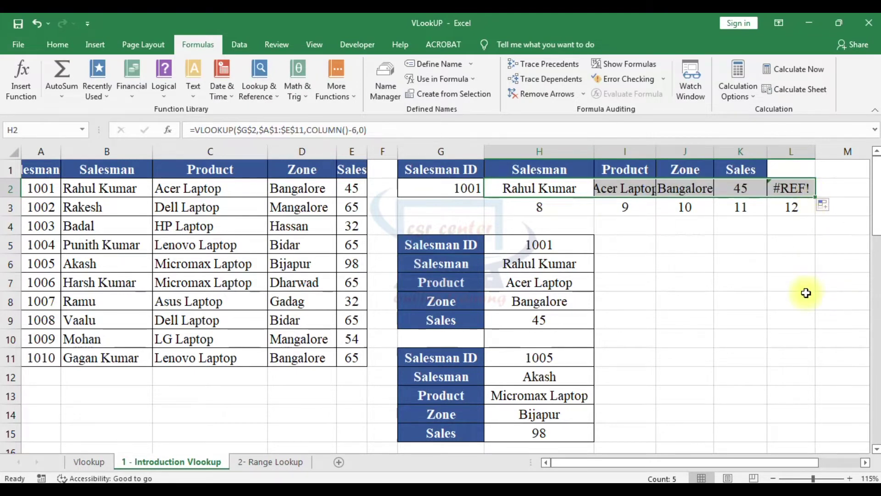
{"action": "left_click", "coordinate": [801, 257]}
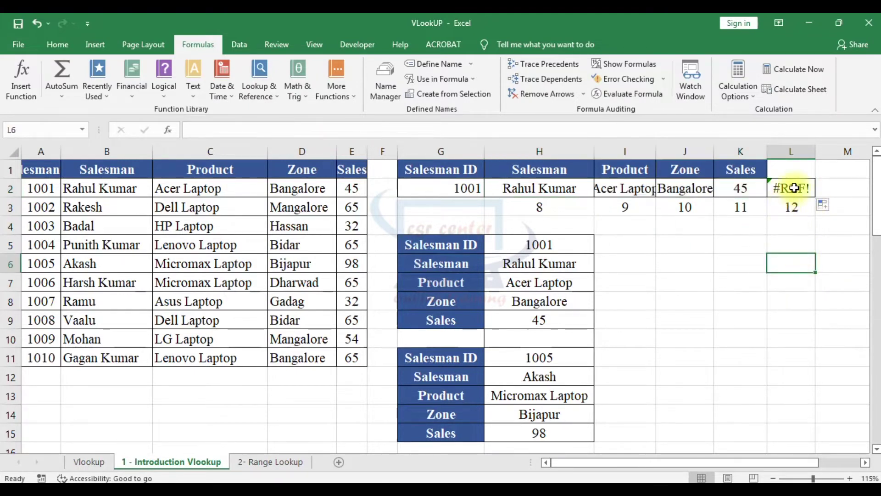
{"action": "left_click_drag", "start_coordinate": [794, 187], "coordinate": [791, 207]}
{"action": "key", "text": "Delete"}
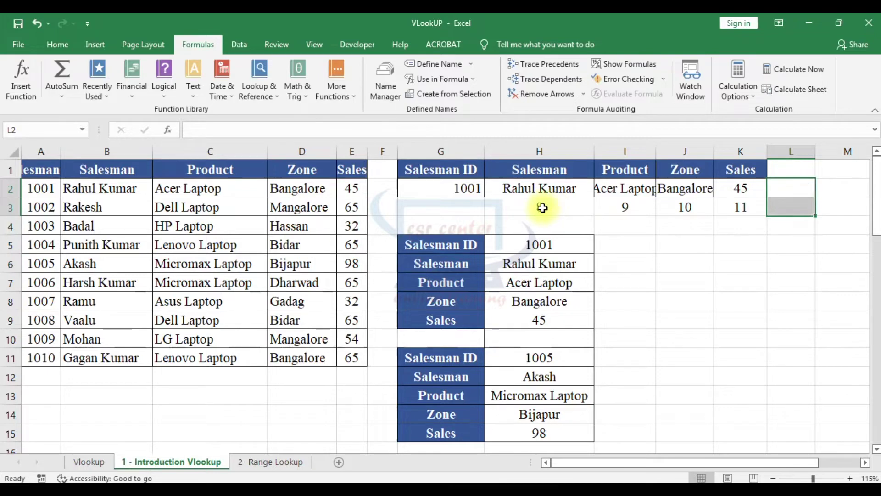
{"action": "left_click_drag", "start_coordinate": [537, 205], "coordinate": [726, 206]}
{"action": "key", "text": "Delete"}
Step: Change the salesman ID in G2 to 1010
{"action": "left_click", "coordinate": [464, 188]}
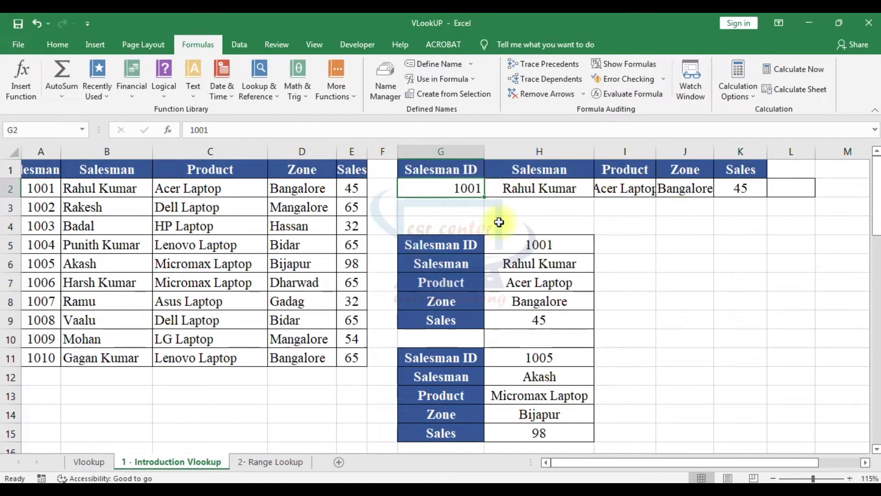
{"action": "type", "text": "1010"}
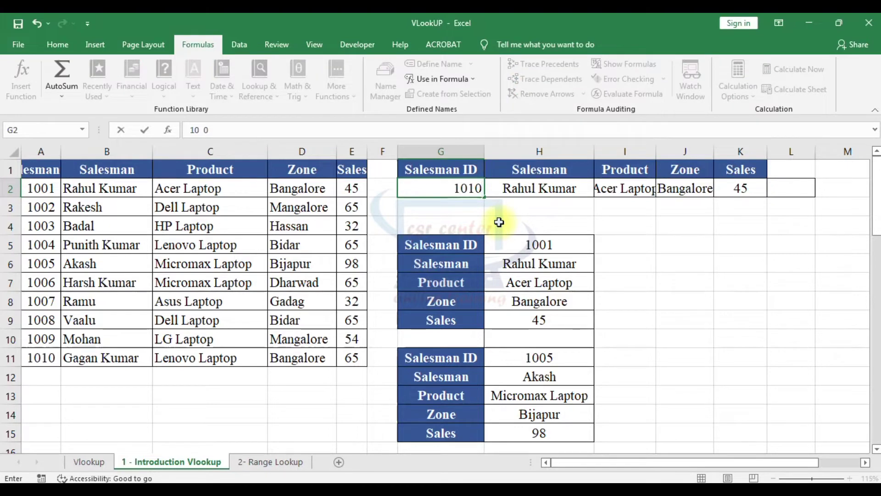
{"action": "key", "text": "Return"}
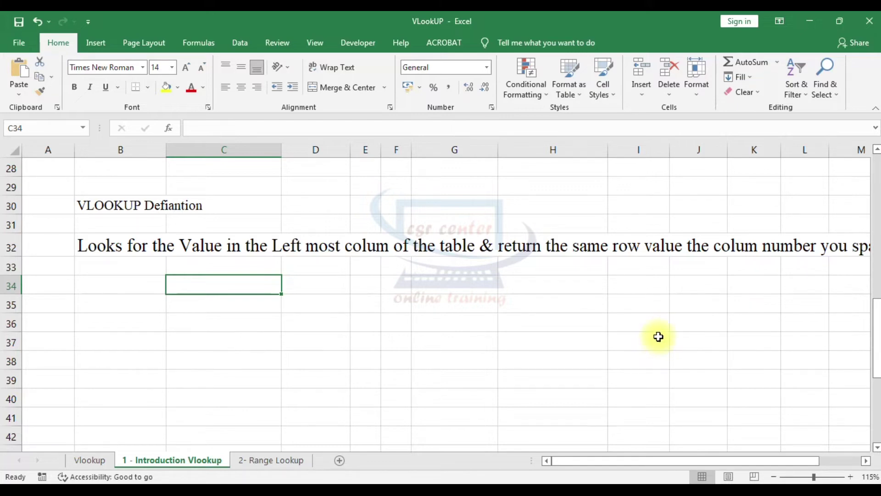
Step: Scroll back to the top of the sheet to review the ID 1010 lookup results
{"action": "scroll", "coordinate": [659, 337], "scroll_direction": "up", "scroll_amount": 3}
{"action": "scroll", "coordinate": [659, 336], "scroll_direction": "up", "scroll_amount": 1}
{"action": "scroll", "coordinate": [659, 336], "scroll_direction": "up", "scroll_amount": 4}
{"action": "scroll", "coordinate": [658, 337], "scroll_direction": "up", "scroll_amount": 1}
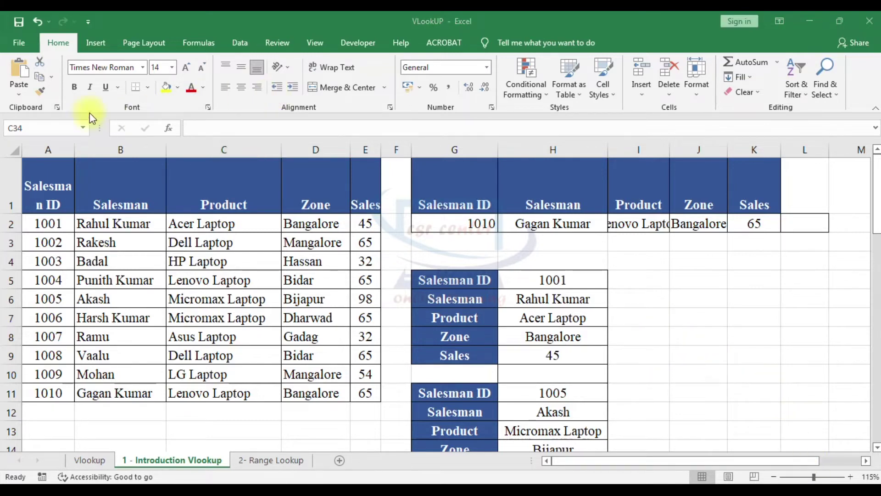
{"action": "left_click", "coordinate": [60, 230]}
{"action": "key", "text": "ctrl+shift+Down"}
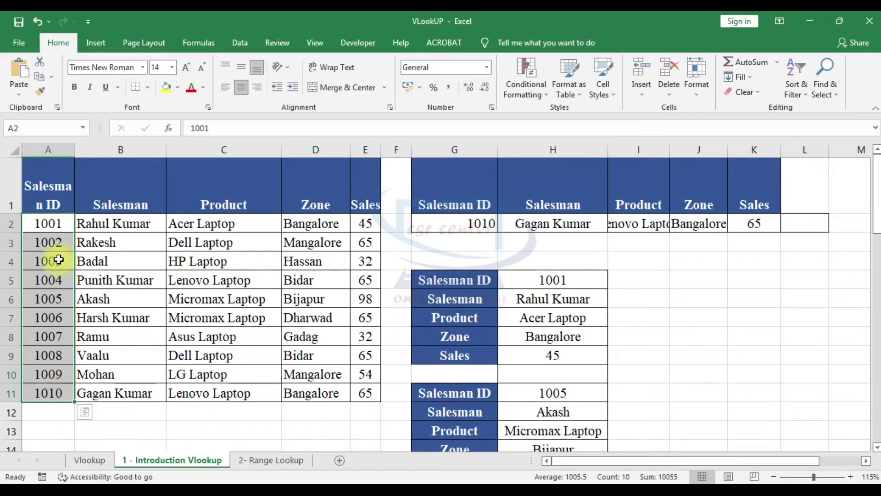
{"action": "left_click", "coordinate": [697, 298]}
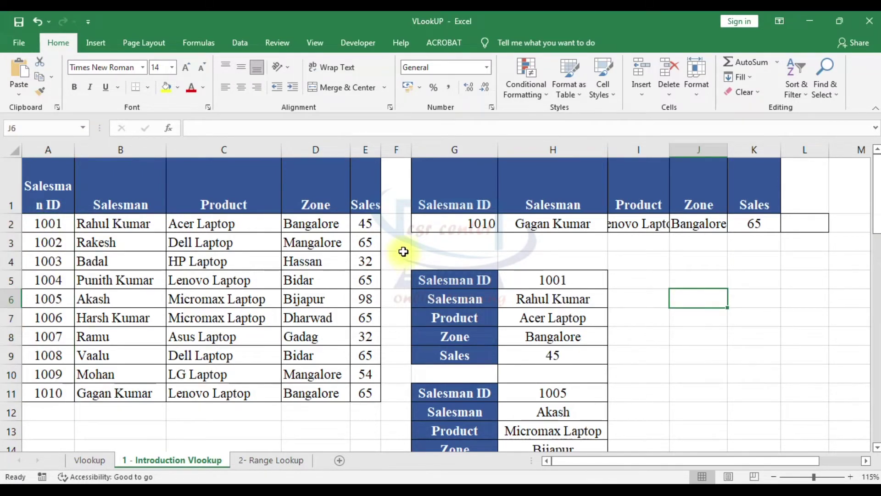
{"action": "left_click", "coordinate": [453, 225]}
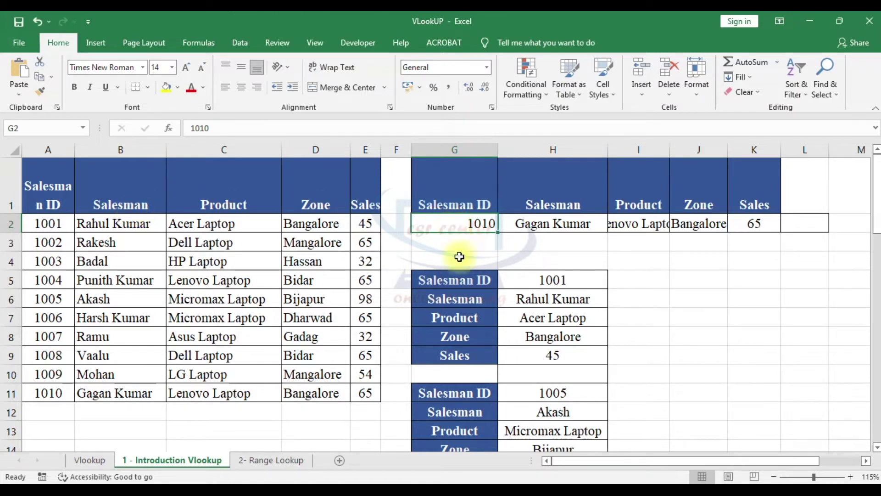
{"action": "left_click", "coordinate": [50, 263]}
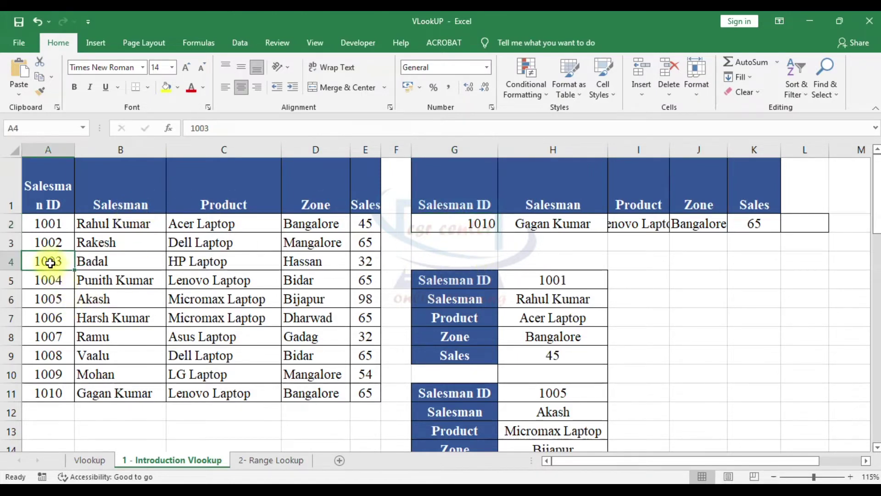
{"action": "left_click", "coordinate": [10, 261]}
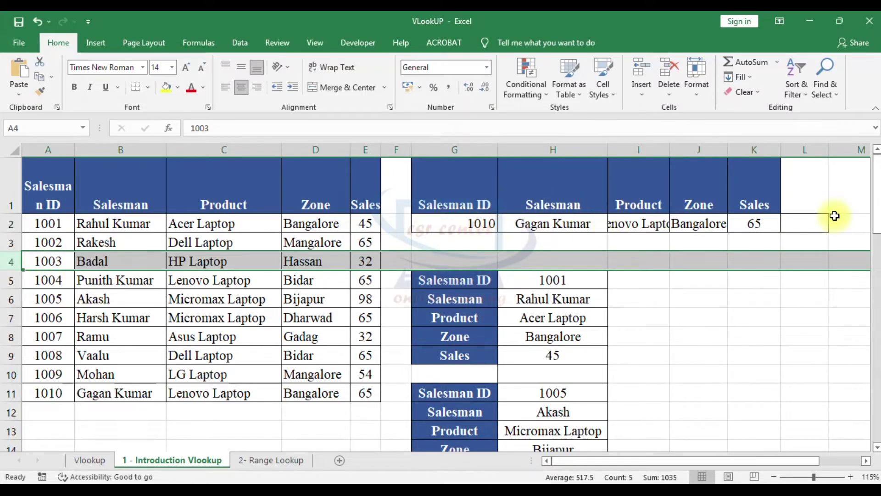
{"action": "left_click", "coordinate": [52, 374]}
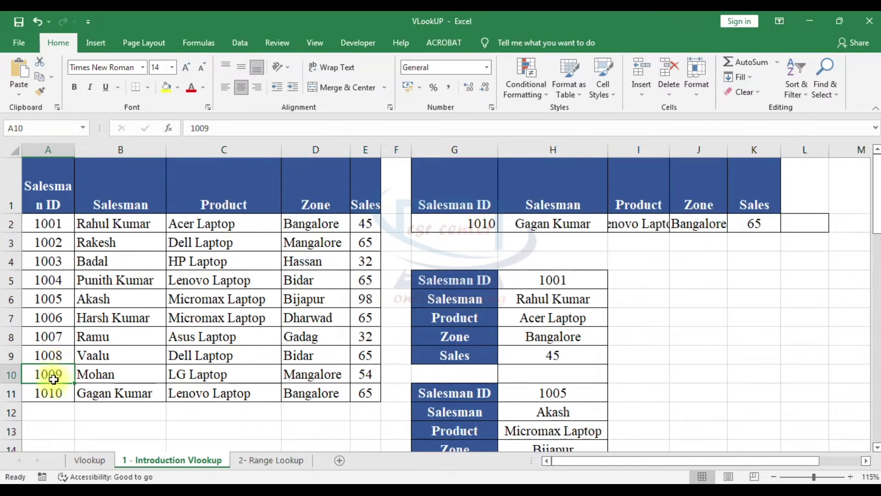
{"action": "left_click", "coordinate": [10, 375]}
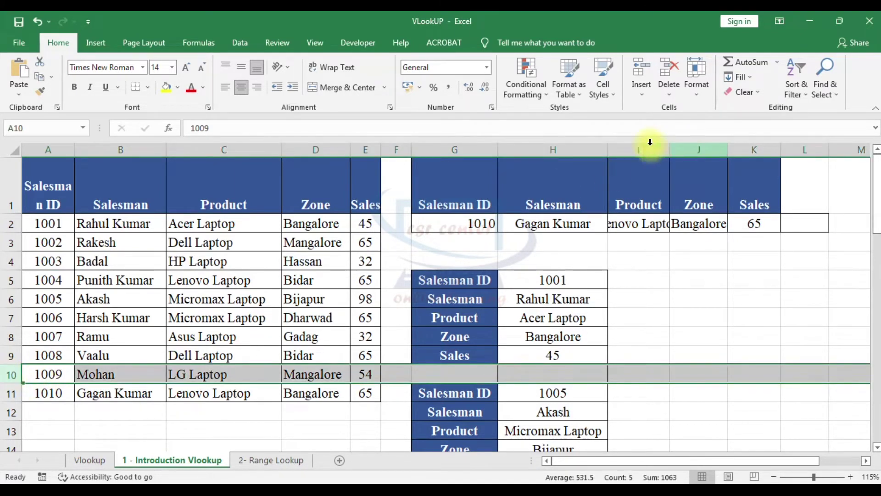
{"action": "scroll", "coordinate": [518, 323], "scroll_direction": "down", "scroll_amount": 6}
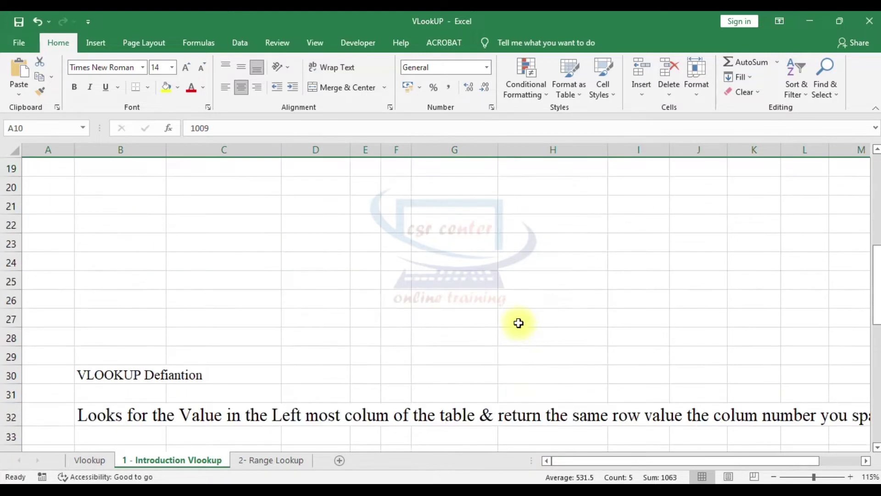
{"action": "scroll", "coordinate": [518, 323], "scroll_direction": "down", "scroll_amount": 2}
{"action": "left_click", "coordinate": [505, 342]}
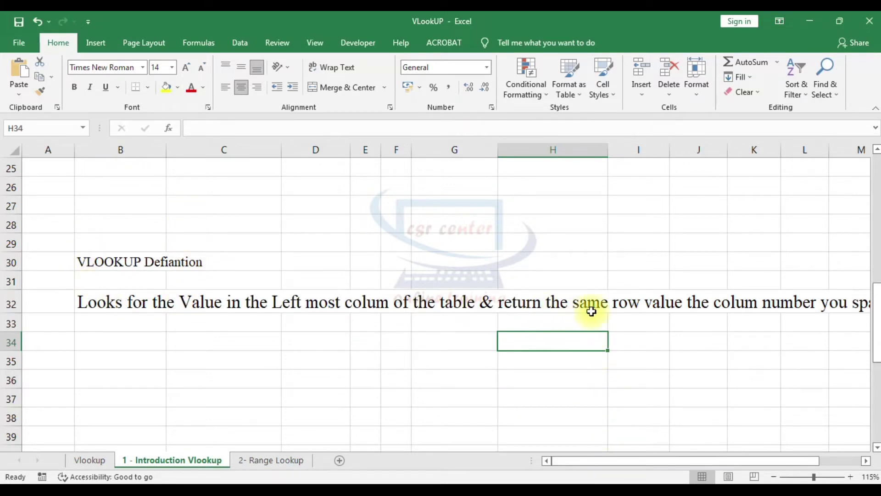
{"action": "scroll", "coordinate": [474, 224], "scroll_direction": "up", "scroll_amount": 8}
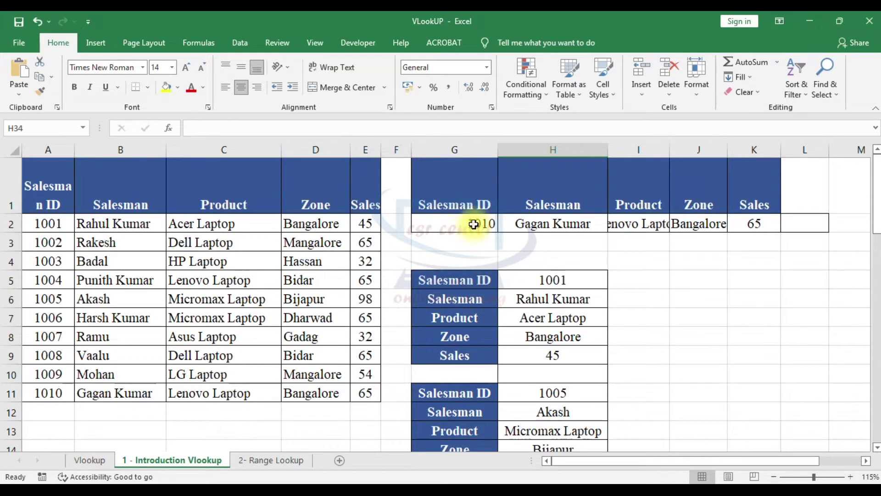
{"action": "left_click", "coordinate": [11, 299]}
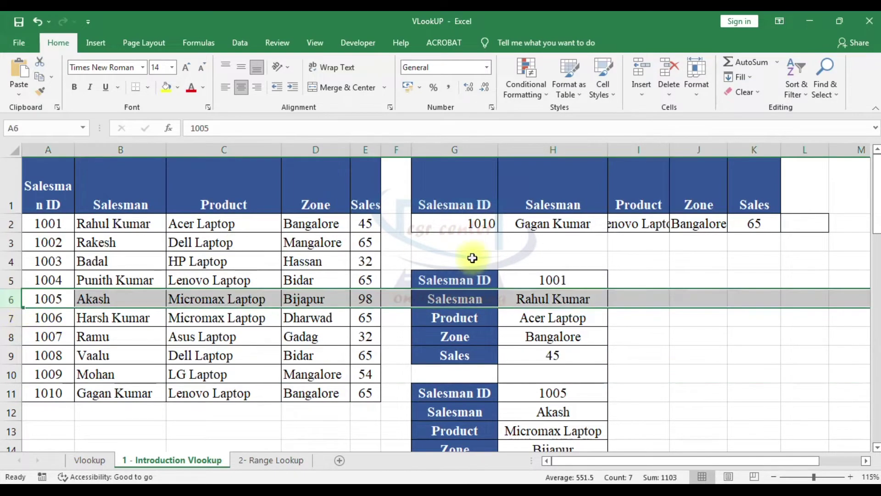
{"action": "left_click", "coordinate": [754, 354]}
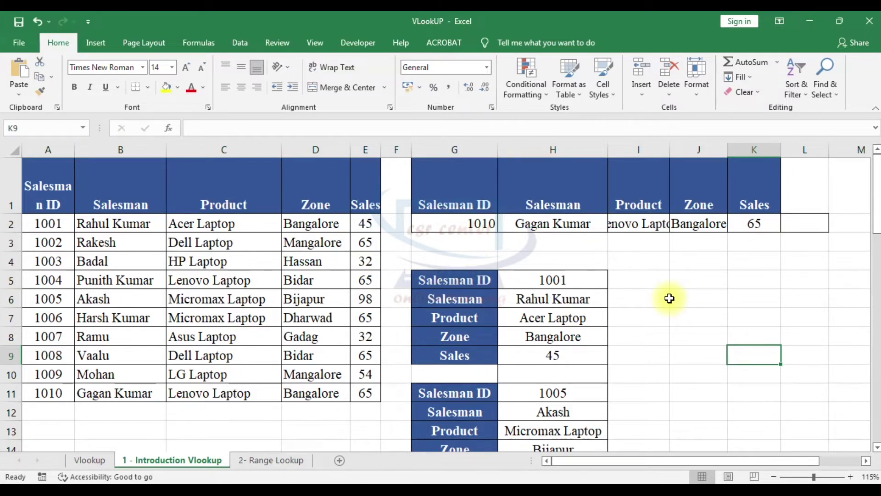
{"action": "left_click", "coordinate": [553, 225]}
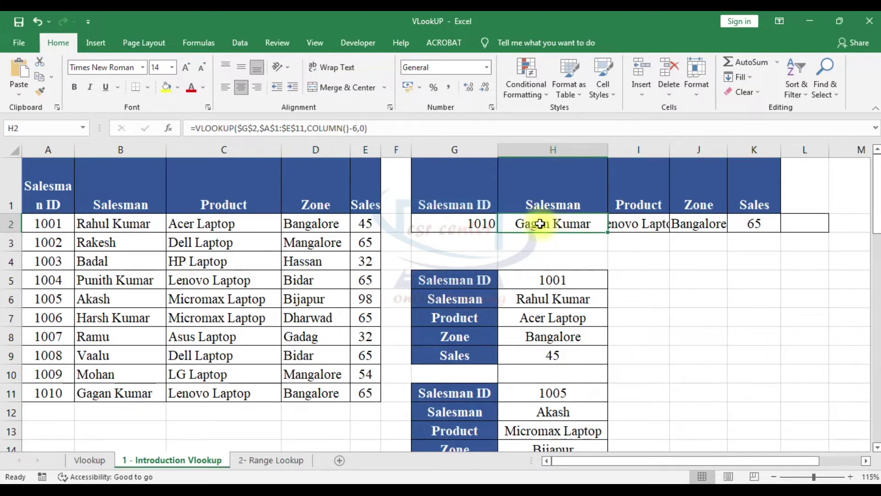
{"action": "left_click_drag", "start_coordinate": [263, 128], "coordinate": [301, 128]}
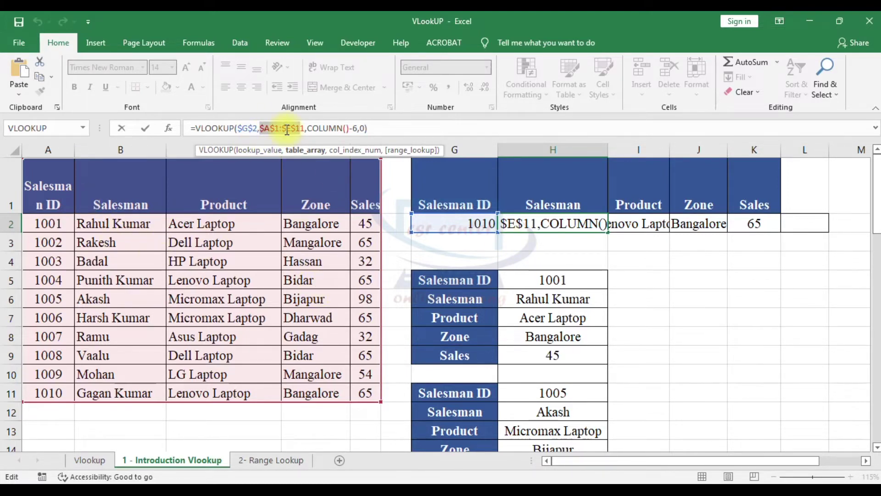
{"action": "left_click_drag", "start_coordinate": [286, 131], "coordinate": [301, 128]}
{"action": "left_click", "coordinate": [591, 323]}
{"action": "key", "text": "Escape"}
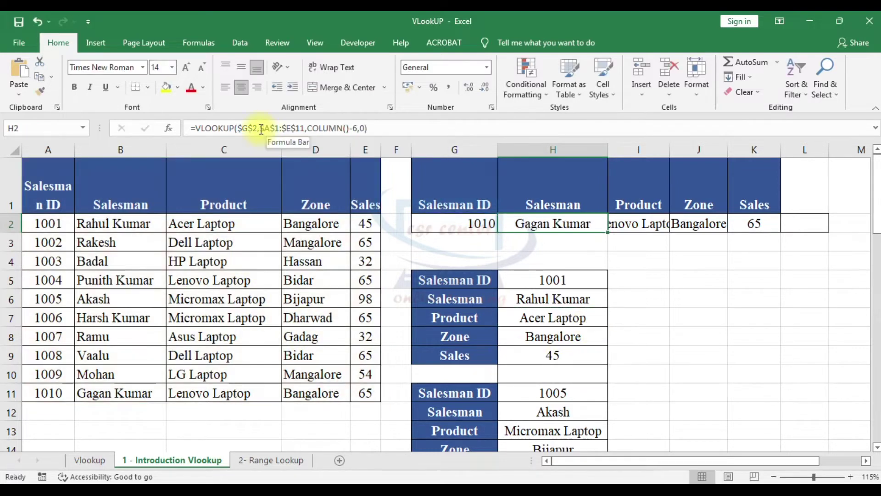
{"action": "left_click", "coordinate": [285, 129]}
{"action": "left_click_drag", "start_coordinate": [259, 128], "coordinate": [308, 130]}
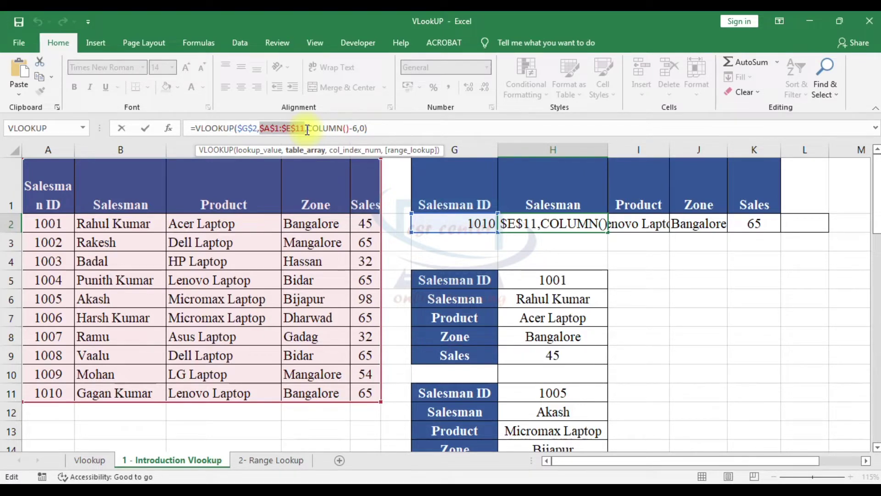
{"action": "key", "text": "Return"}
{"action": "left_click", "coordinate": [206, 228]}
{"action": "mouse_move", "coordinate": [43, 171]}
{"action": "left_mouse_down"}
{"action": "mouse_move", "coordinate": [308, 345]}
{"action": "mouse_move", "coordinate": [356, 387]}
{"action": "left_mouse_up"}
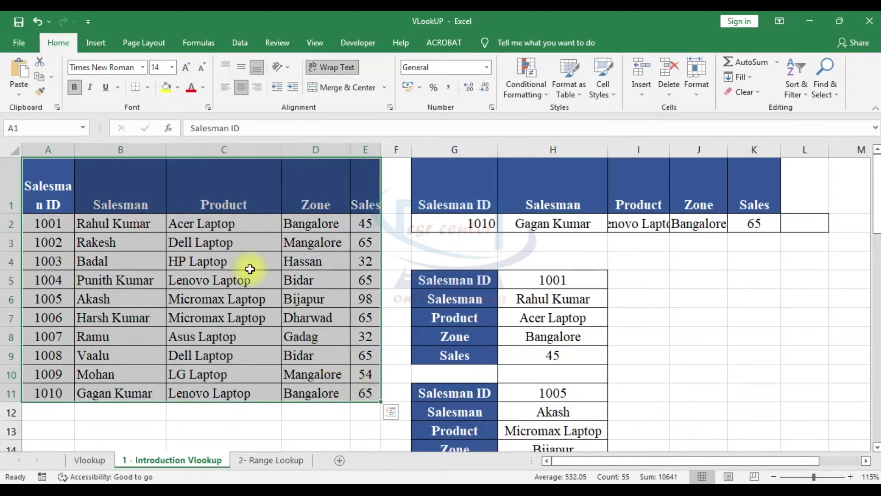
{"action": "left_click", "coordinate": [224, 243]}
{"action": "left_click_drag", "start_coordinate": [46, 146], "coordinate": [368, 142]}
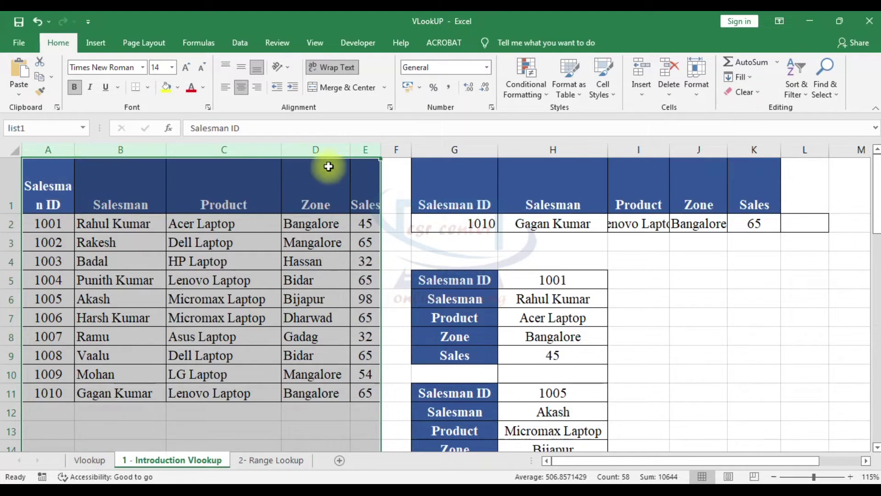
{"action": "left_click", "coordinate": [37, 128]}
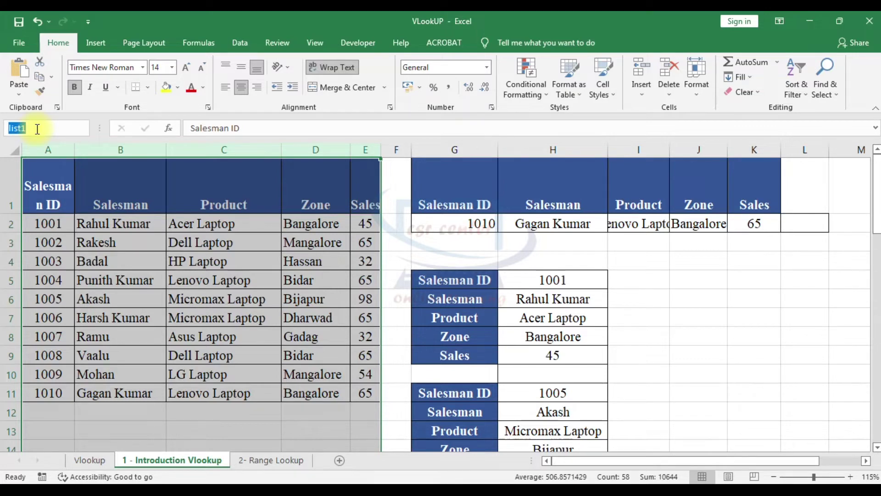
{"action": "key", "text": "BackSpace"}
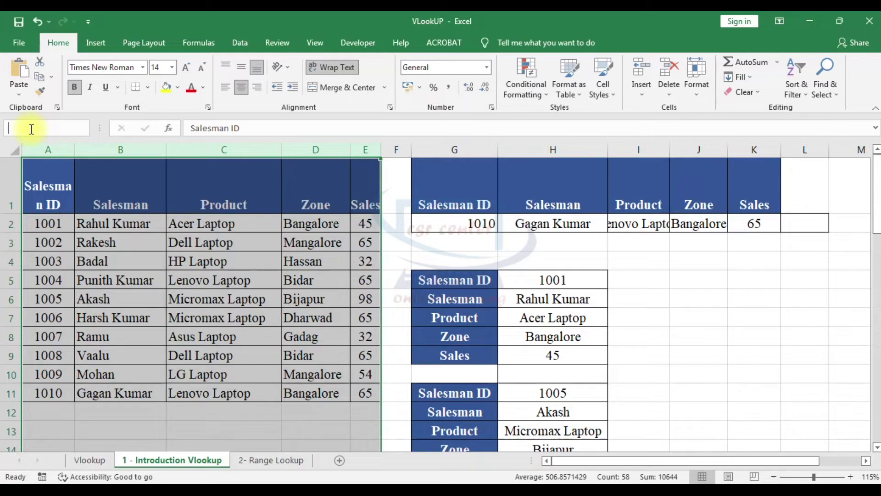
{"action": "type", "text": "list1"}
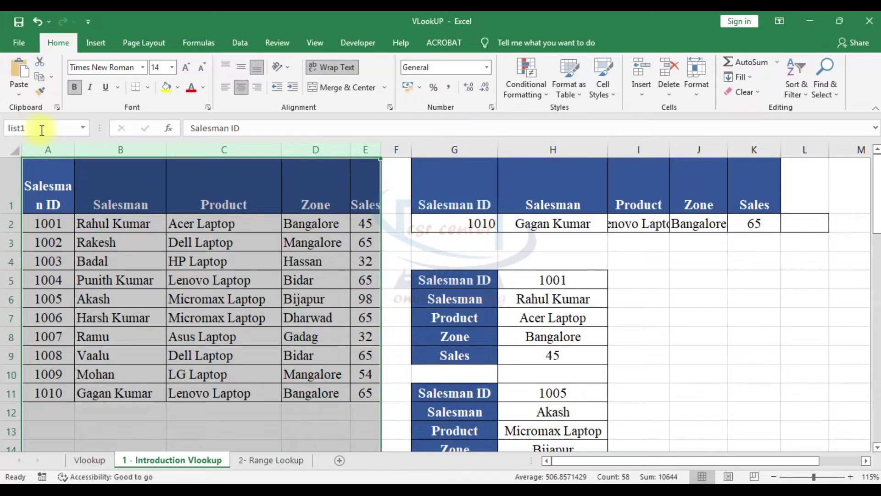
{"action": "left_click", "coordinate": [222, 280]}
{"action": "left_click_drag", "start_coordinate": [36, 198], "coordinate": [365, 390]}
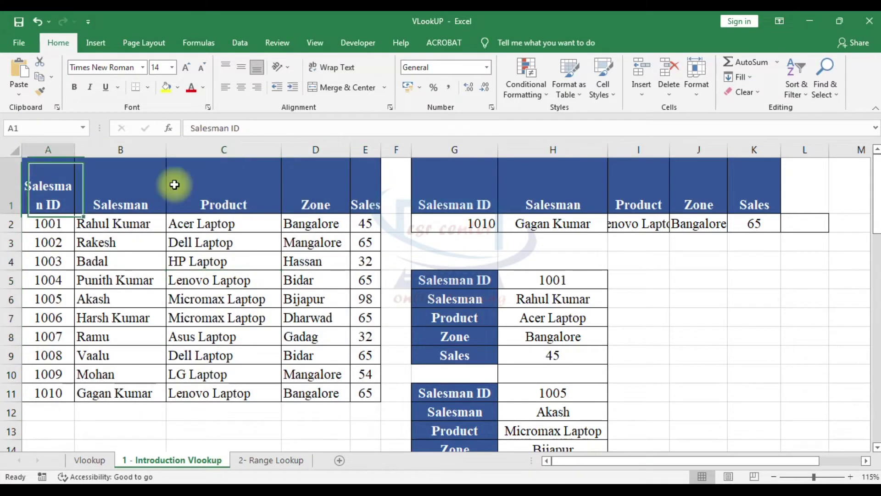
{"action": "left_click", "coordinate": [273, 312]}
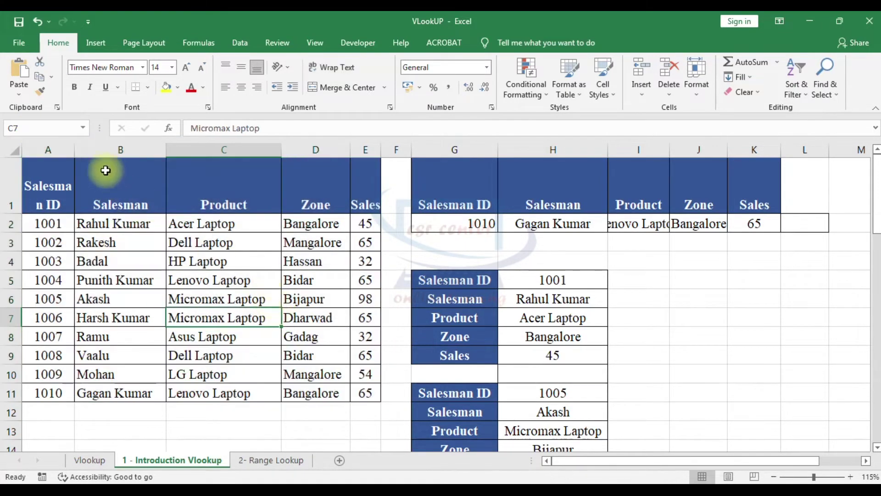
{"action": "mouse_move", "coordinate": [48, 150]}
{"action": "left_mouse_down"}
{"action": "mouse_move", "coordinate": [176, 158]}
{"action": "mouse_move", "coordinate": [363, 152]}
{"action": "left_mouse_up"}
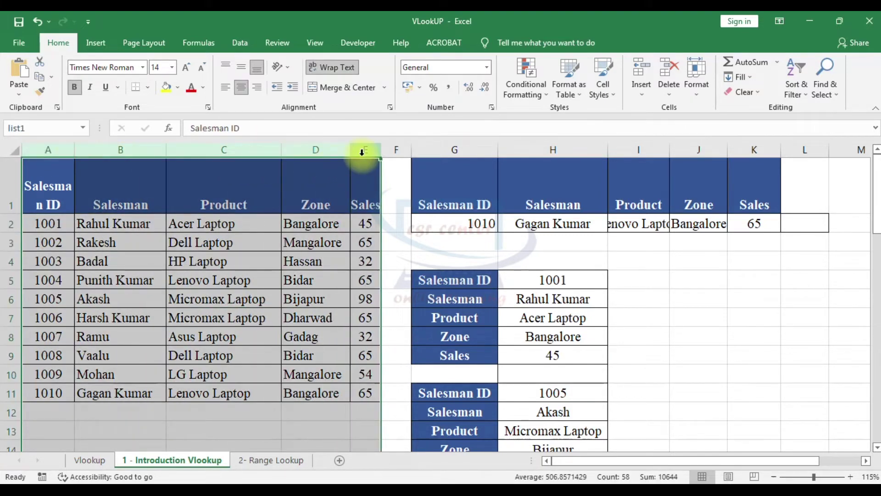
{"action": "left_click", "coordinate": [81, 133]}
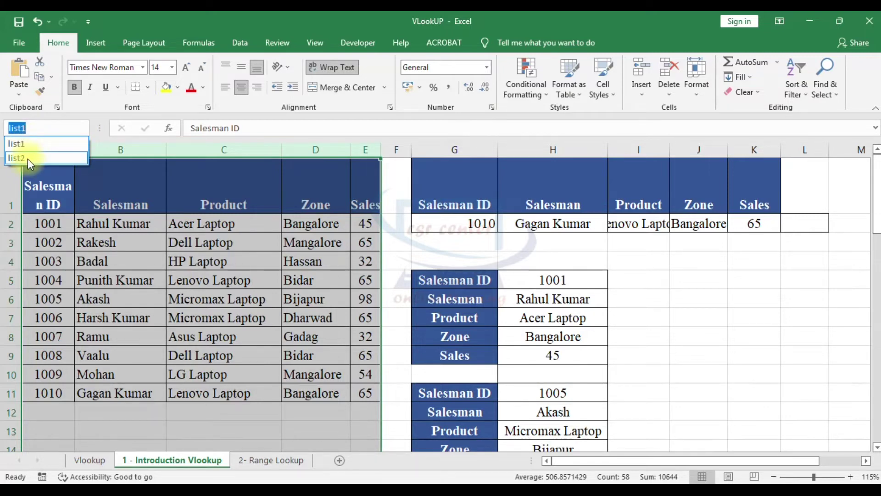
{"action": "key", "text": "Escape"}
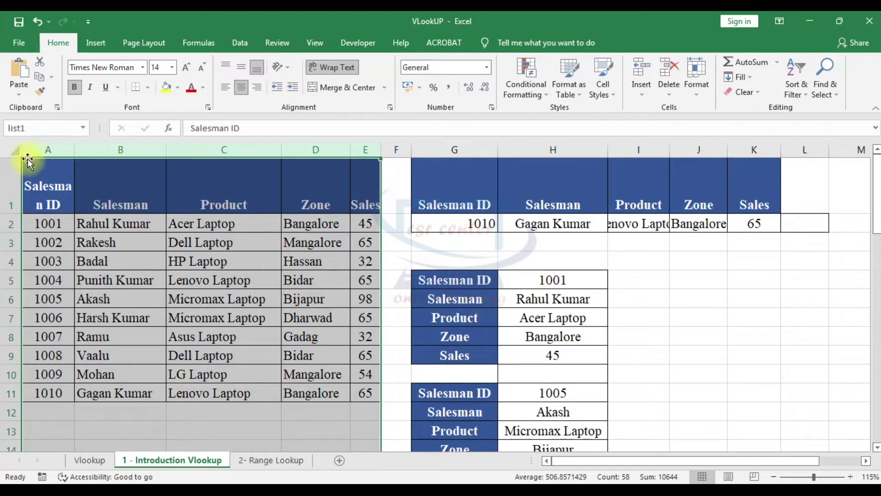
Step: Replace $A$1:$E$11 in H2's VLOOKUP with the named range list2
{"action": "left_click", "coordinate": [263, 337]}
{"action": "left_click", "coordinate": [555, 224]}
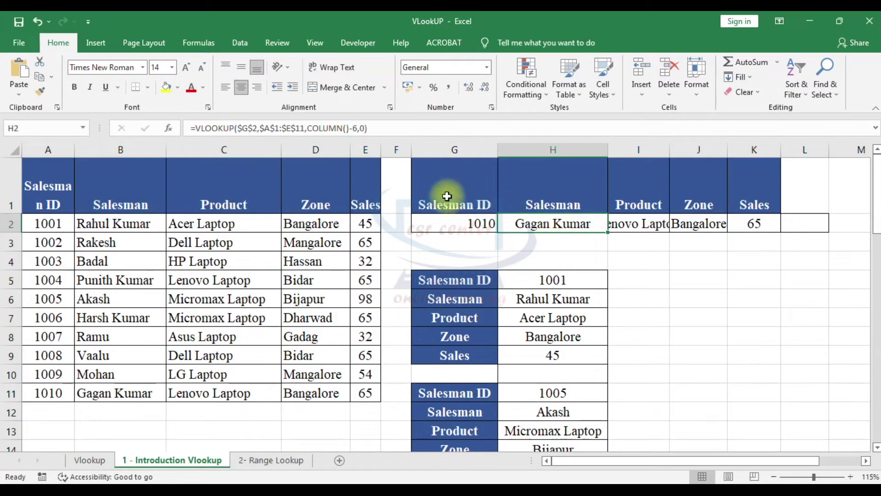
{"action": "left_click_drag", "start_coordinate": [260, 128], "coordinate": [306, 129]}
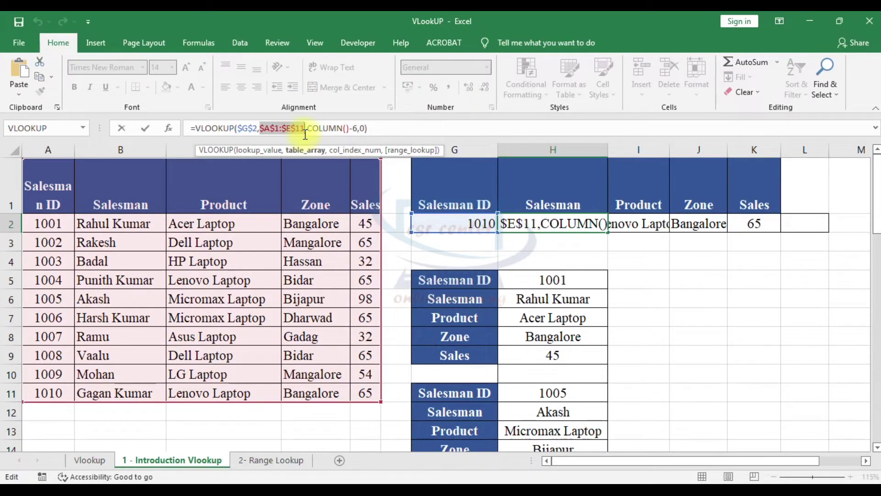
{"action": "type", "text": "li"}
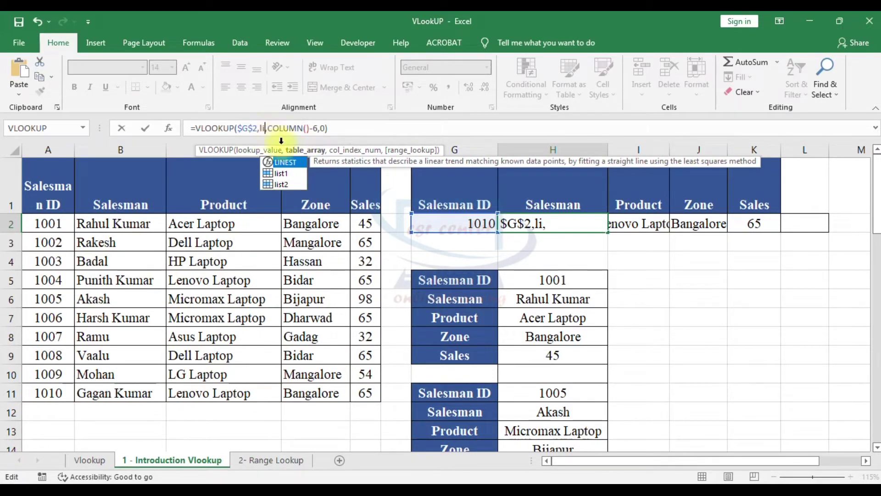
{"action": "left_click", "coordinate": [285, 186]}
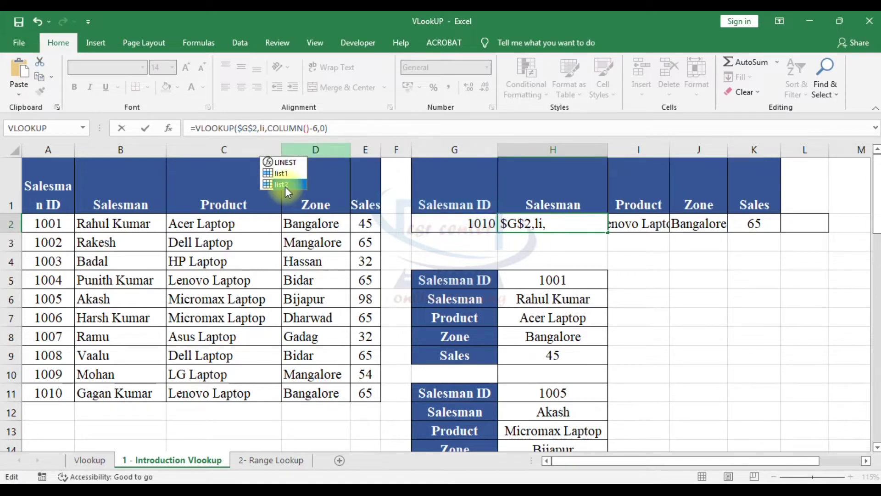
{"action": "double_click", "coordinate": [284, 187]}
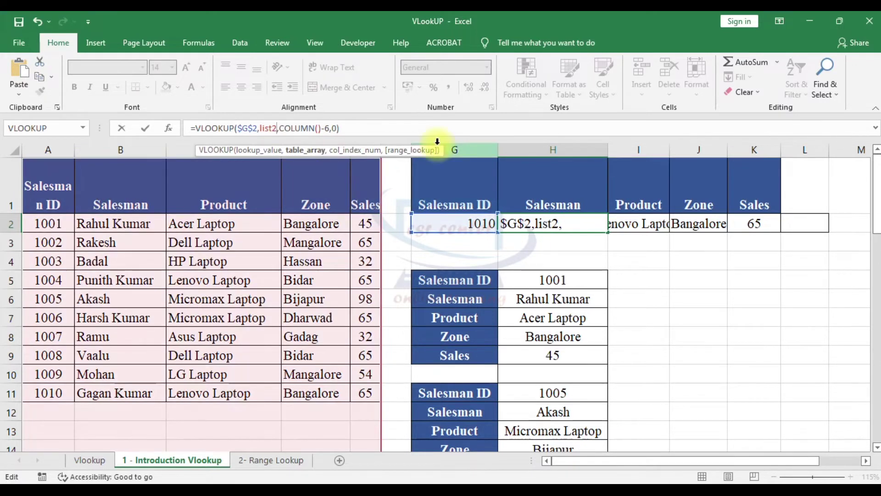
{"action": "key", "text": "Return"}
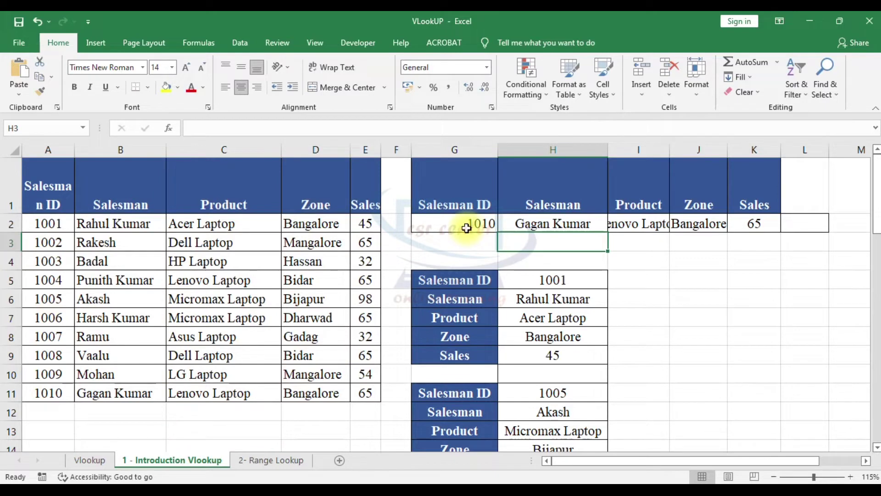
Step: Change the salesman ID in G2 to 1006, returning Micromax Laptop and Dharwad
{"action": "left_click", "coordinate": [476, 224]}
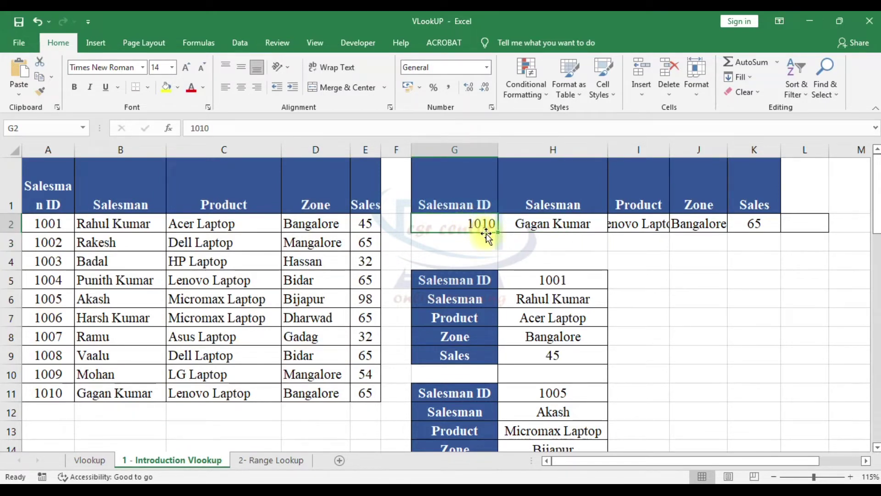
{"action": "key", "text": "BackSpace"}
{"action": "type", "text": "1006"}
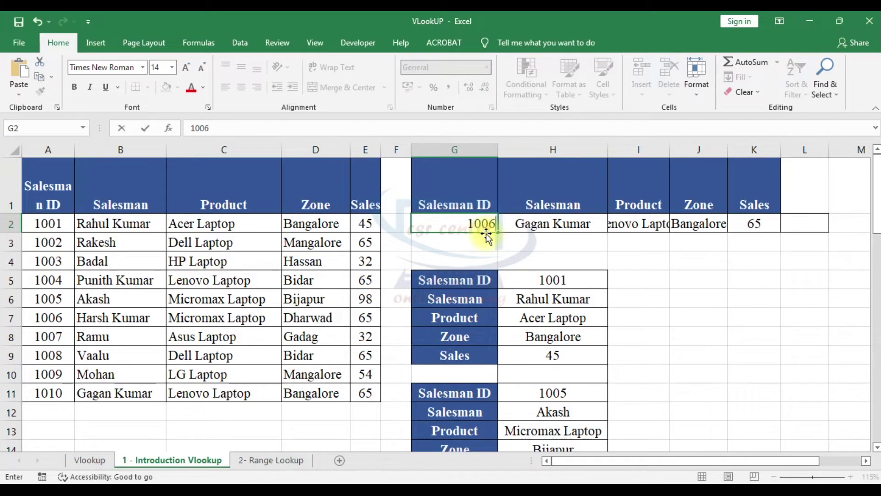
{"action": "key", "text": "Return"}
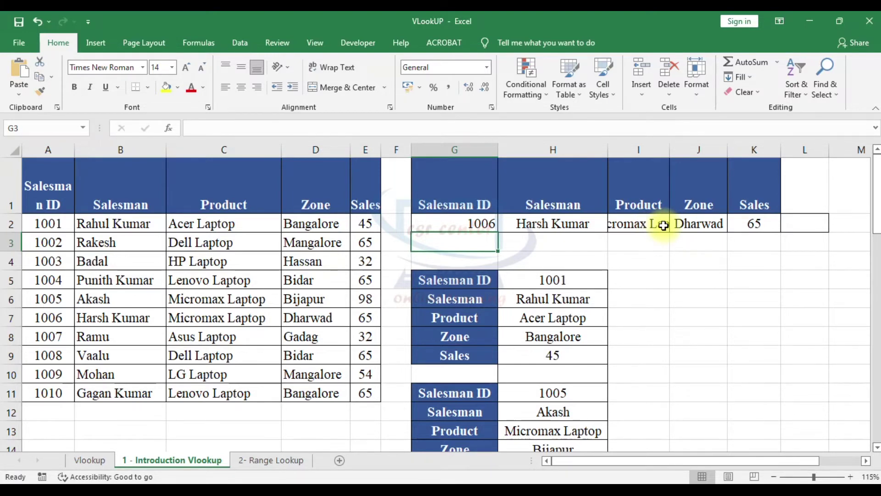
{"action": "scroll", "coordinate": [419, 301], "scroll_direction": "down", "scroll_amount": 1}
Step: Add a row-14 record: ID 1012, the salesman's name, lg laptop, Bangalore, sales 52
{"action": "left_click", "coordinate": [55, 355]}
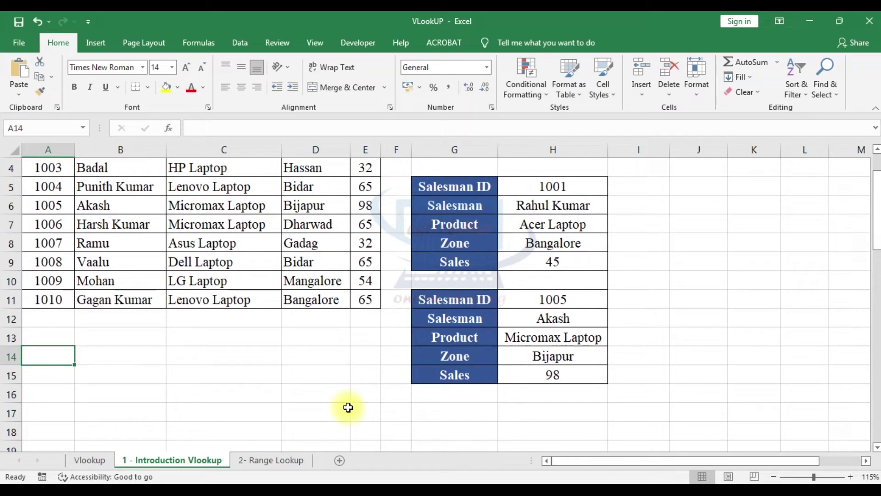
{"action": "type", "text": "1012"}
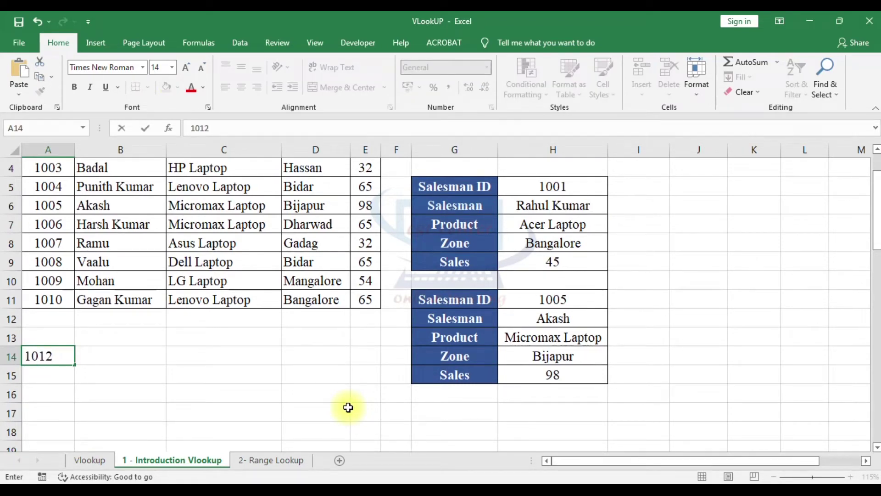
{"action": "key", "text": "Tab"}
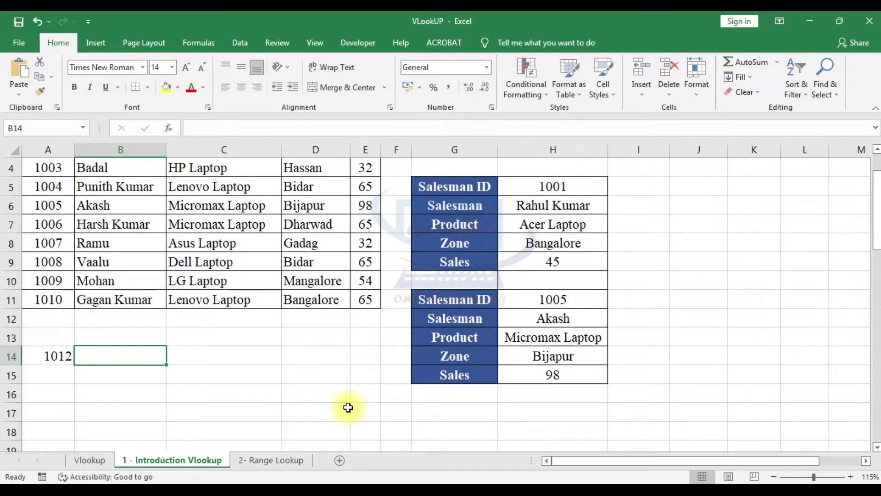
{"action": "type", "text": "Manoj"}
{"action": "key", "text": "Tab"}
{"action": "type", "text": "lg laptop"}
{"action": "key", "text": "Tab"}
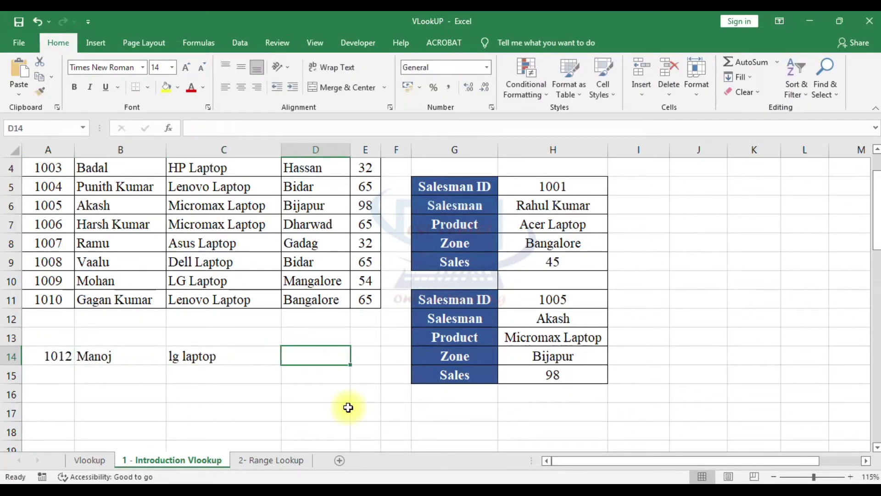
{"action": "type", "text": "Bangalore"}
{"action": "key", "text": "Tab"}
{"action": "type", "text": "52"}
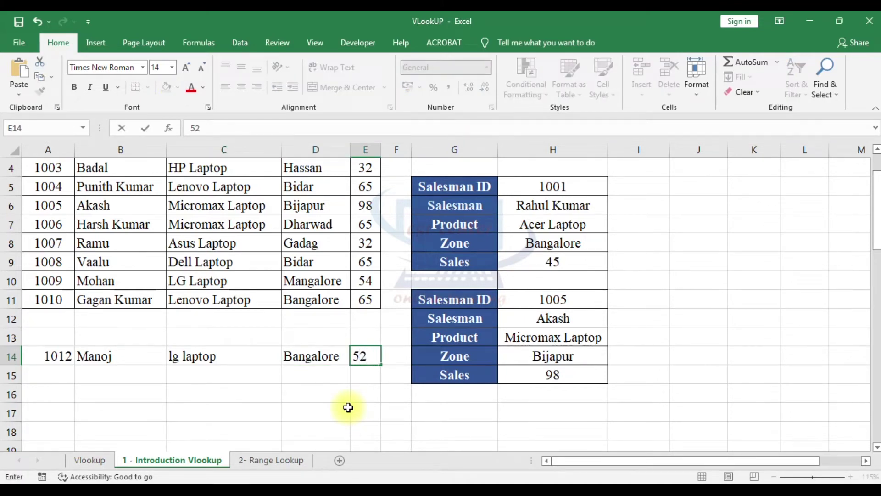
{"action": "key", "text": "Return"}
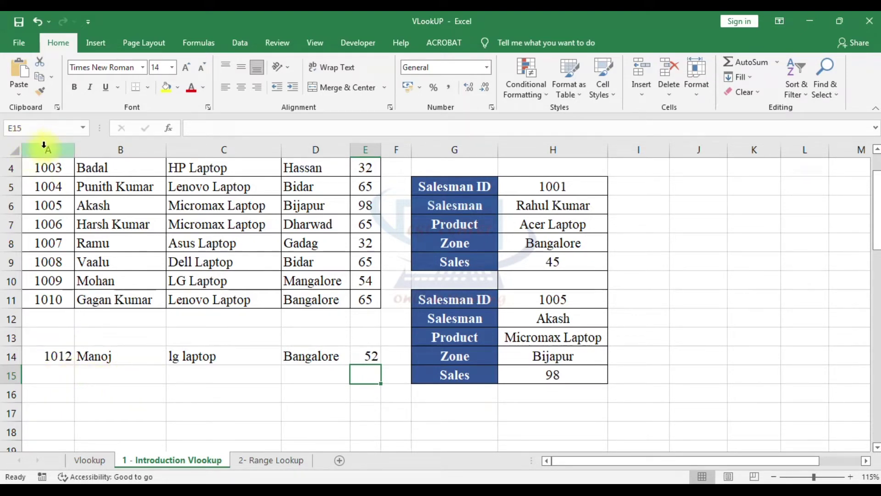
Step: Enter salesman ID 1012 in G2
{"action": "left_click_drag", "start_coordinate": [46, 146], "coordinate": [360, 144]}
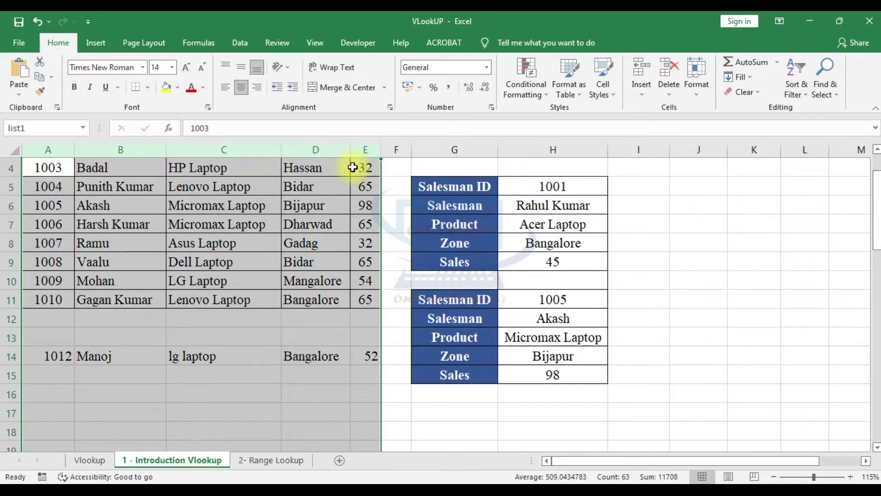
{"action": "left_click", "coordinate": [289, 279]}
{"action": "scroll", "coordinate": [452, 269], "scroll_direction": "up", "scroll_amount": 1}
{"action": "left_click", "coordinate": [457, 225]}
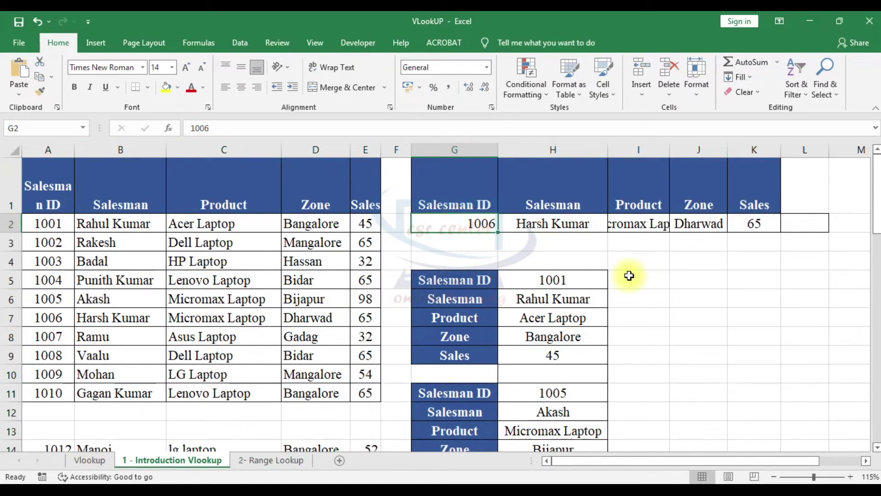
{"action": "type", "text": "1012"}
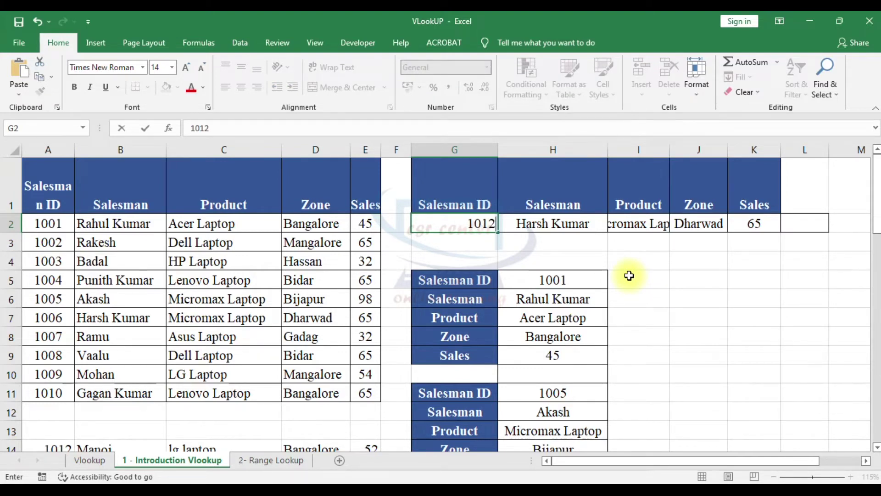
{"action": "key", "text": "Return"}
Step: Fill the H2 list2 lookup across the row, undo the #REF in L2, and reset G2 to 1001
{"action": "left_click", "coordinate": [574, 223]}
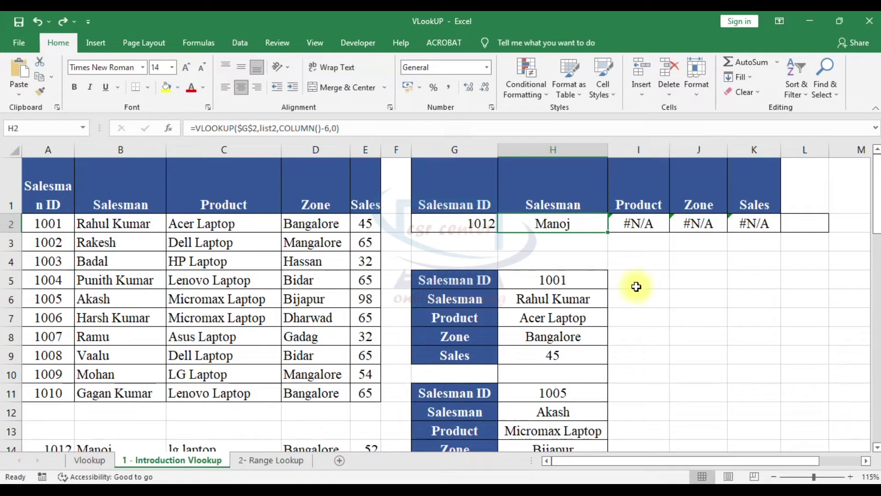
{"action": "left_click_drag", "start_coordinate": [608, 232], "coordinate": [821, 225]}
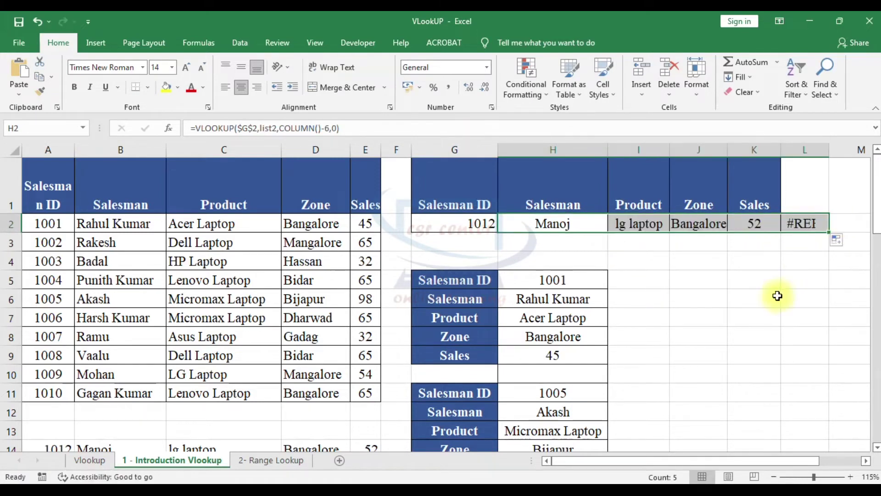
{"action": "key", "text": "ctrl+z"}
{"action": "left_click", "coordinate": [464, 223]}
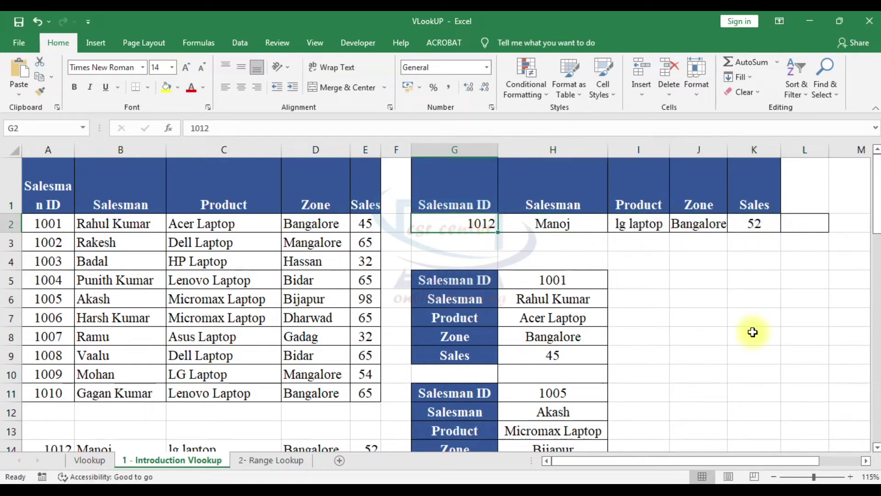
{"action": "type", "text": "1001"}
{"action": "key", "text": "Return"}
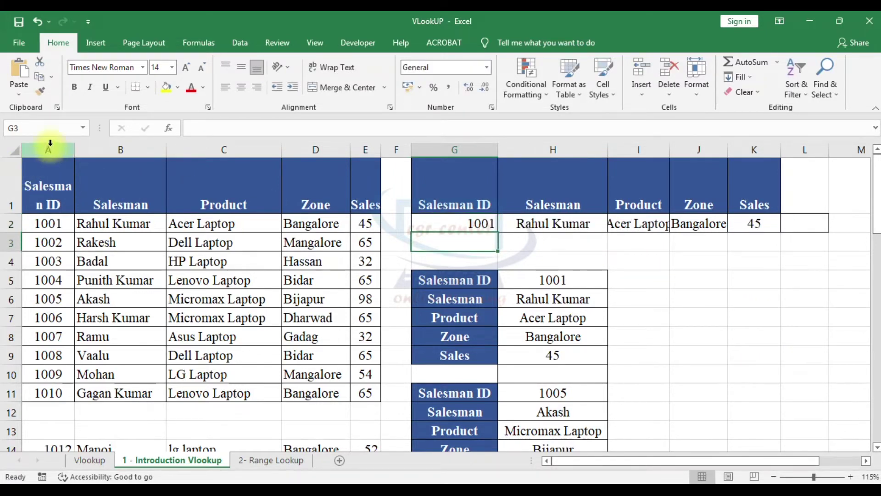
Step: Select columns A:E and check the defined names list1 and list2 in the Name Box
{"action": "left_click_drag", "start_coordinate": [48, 148], "coordinate": [369, 140]}
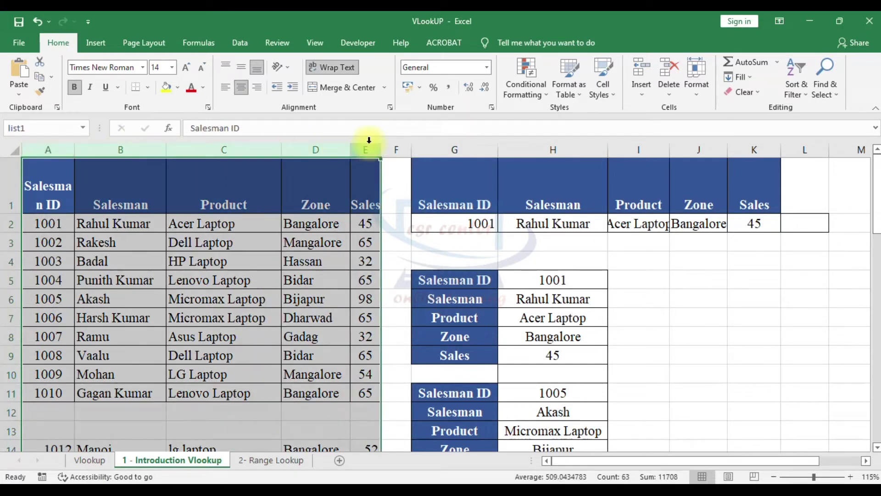
{"action": "left_click", "coordinate": [83, 128]}
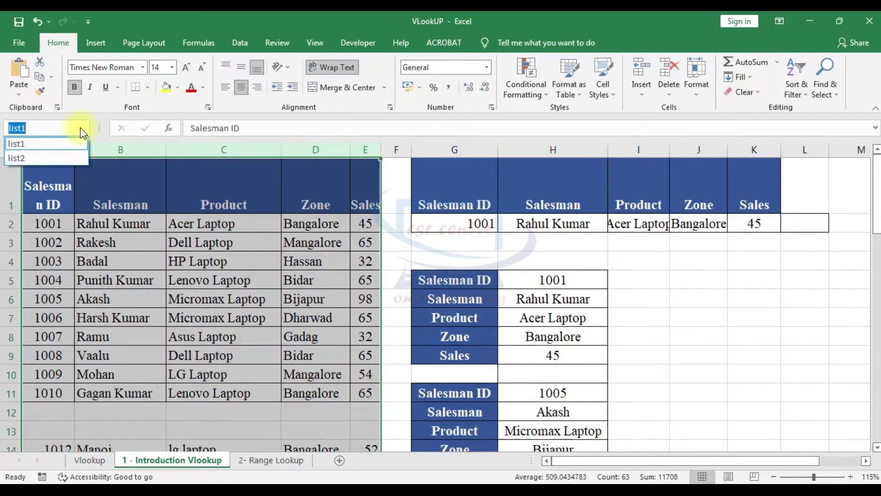
{"action": "left_click", "coordinate": [257, 249]}
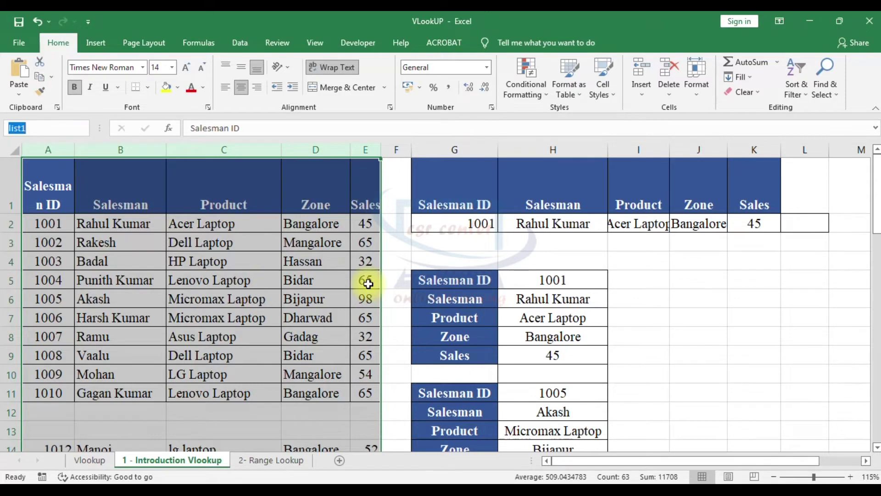
{"action": "left_click", "coordinate": [365, 280]}
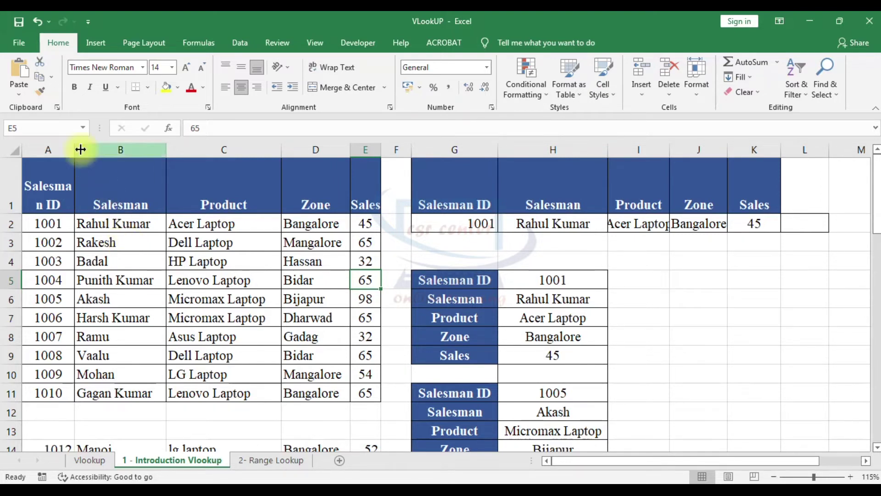
Step: Jump to the list1 range A1:E11, select B1, and switch to the Formulas ribbon
{"action": "left_click", "coordinate": [50, 127]}
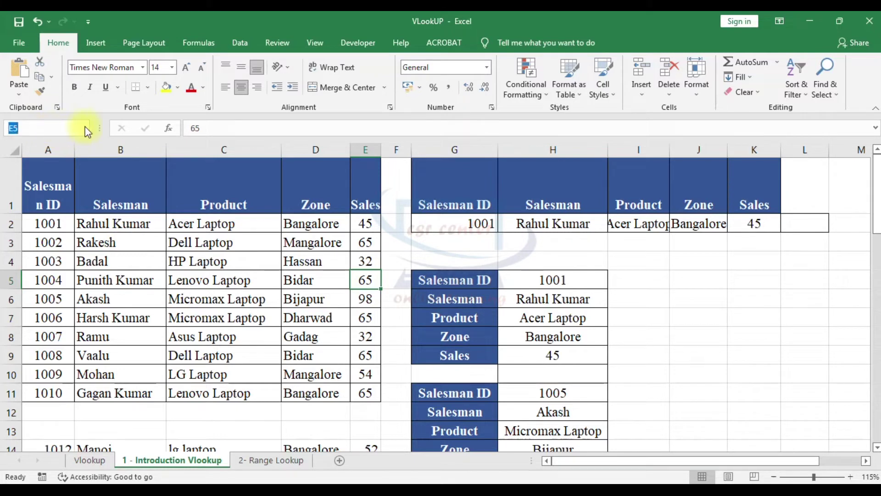
{"action": "left_click", "coordinate": [82, 127]}
{"action": "left_click", "coordinate": [26, 156]}
{"action": "left_click", "coordinate": [121, 188]}
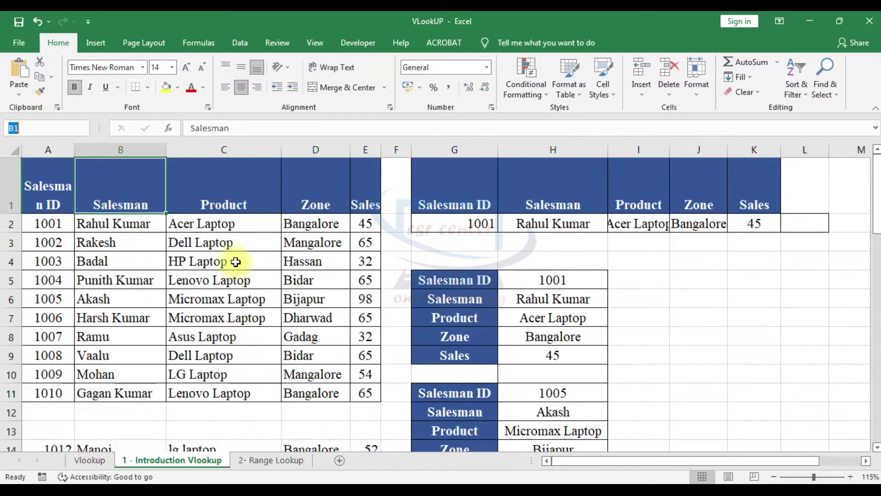
{"action": "left_click", "coordinate": [202, 42]}
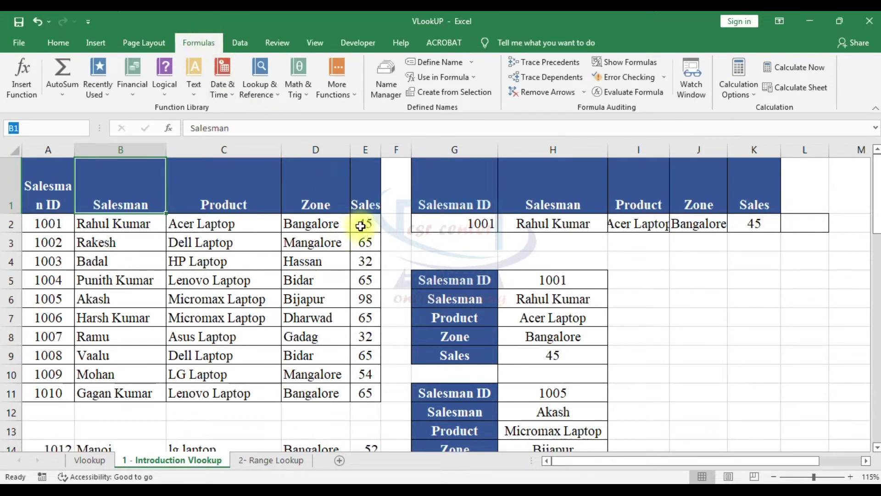
Step: Delete the defined name list1 in Name Manager
{"action": "left_click", "coordinate": [387, 65]}
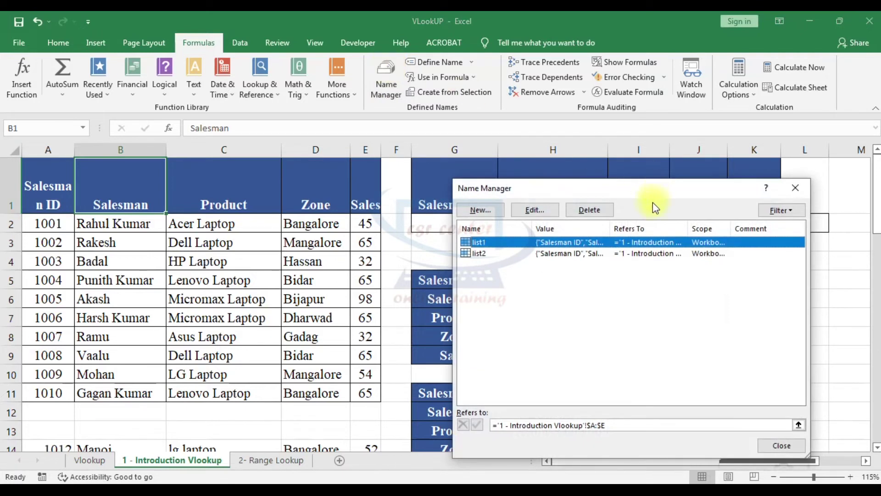
{"action": "left_click_drag", "start_coordinate": [649, 192], "coordinate": [518, 84]}
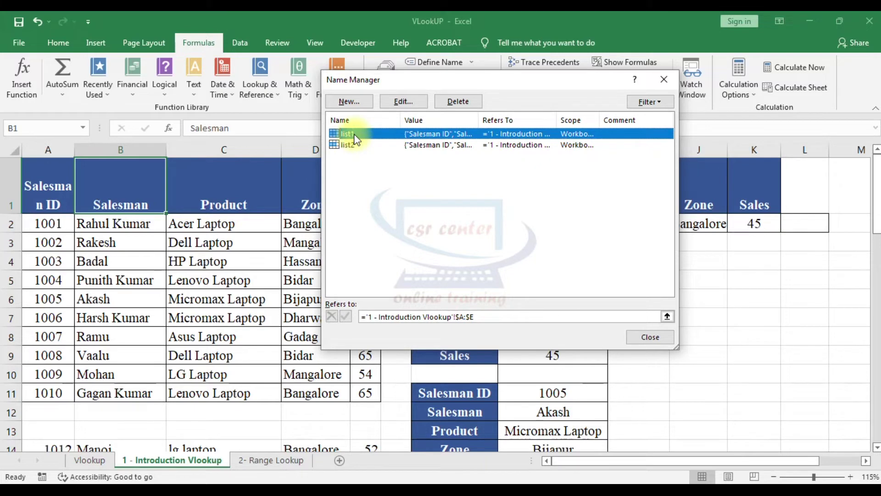
{"action": "left_click", "coordinate": [458, 102]}
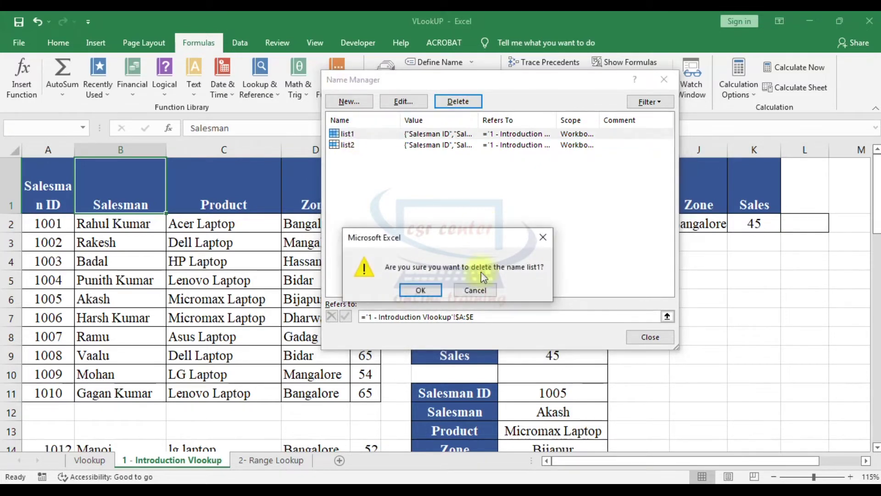
{"action": "left_click", "coordinate": [420, 290]}
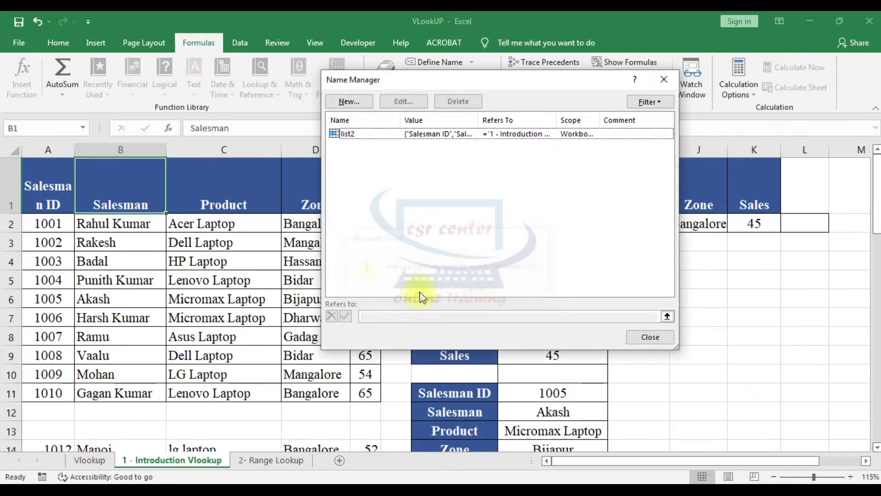
Step: View list2's definition without changing it, then close Name Manager
{"action": "left_click", "coordinate": [353, 135]}
{"action": "left_click", "coordinate": [404, 101]}
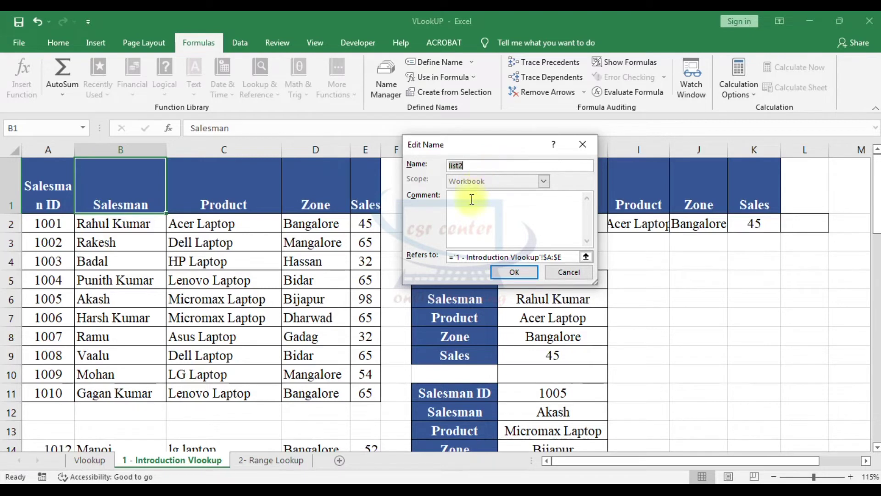
{"action": "left_click", "coordinate": [584, 152]}
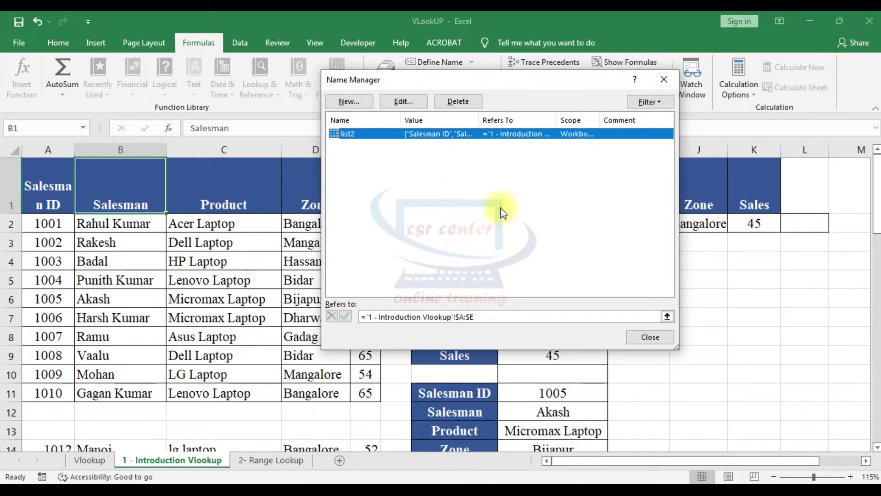
{"action": "left_click", "coordinate": [663, 78]}
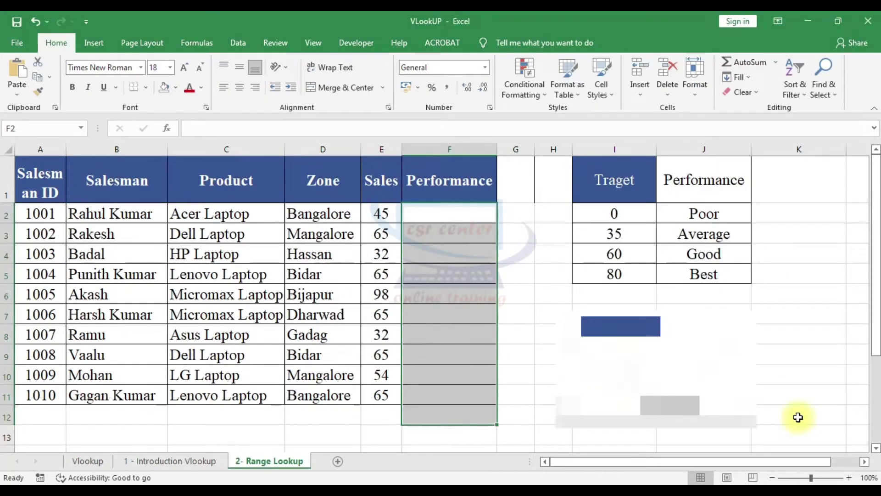
Step: Compare sales figures like 45 and 32 against the target thresholds 0, 35, 60 and 80
{"action": "left_click", "coordinate": [798, 417]}
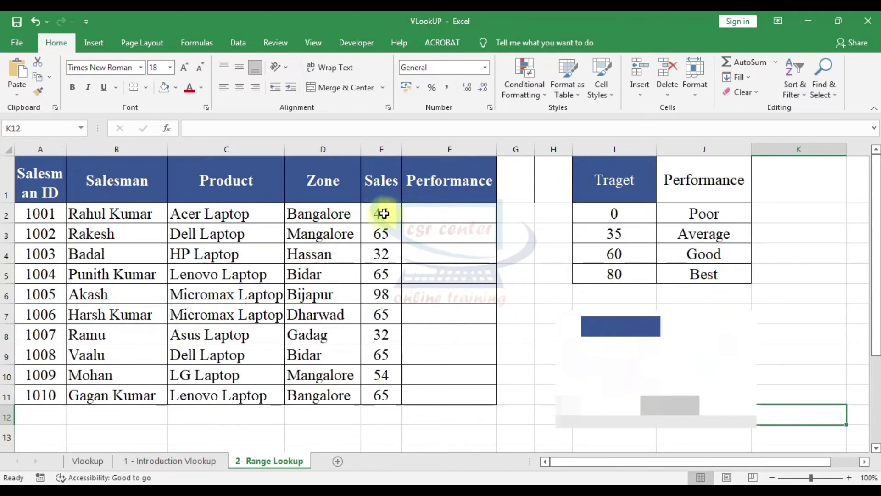
{"action": "left_click_drag", "start_coordinate": [385, 212], "coordinate": [451, 393]}
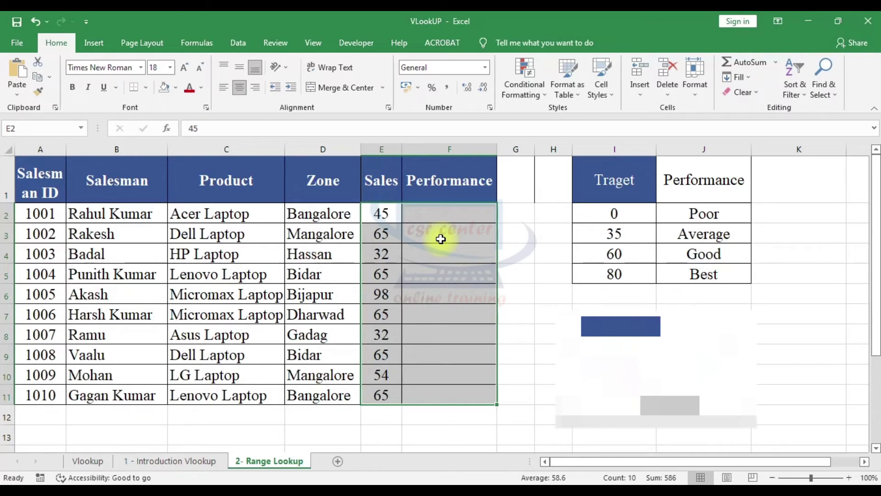
{"action": "left_click", "coordinate": [390, 214]}
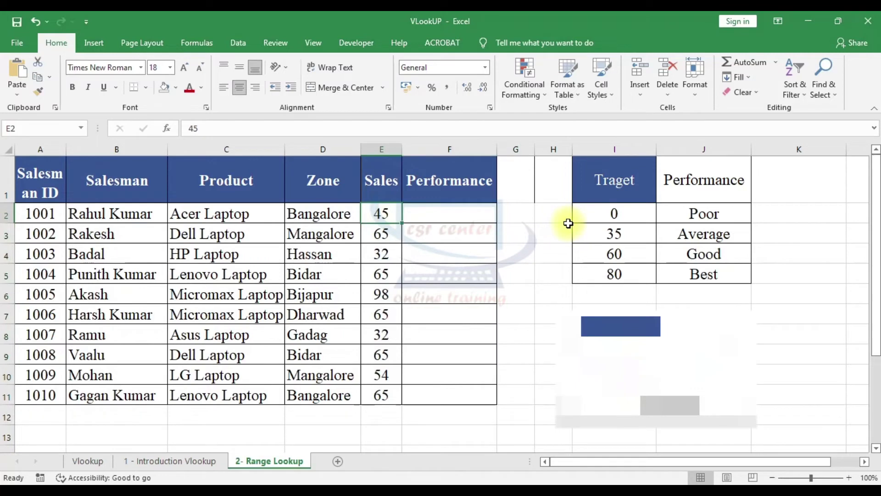
{"action": "left_click", "coordinate": [618, 233]}
{"action": "left_click", "coordinate": [382, 234]}
{"action": "left_click", "coordinate": [615, 253]}
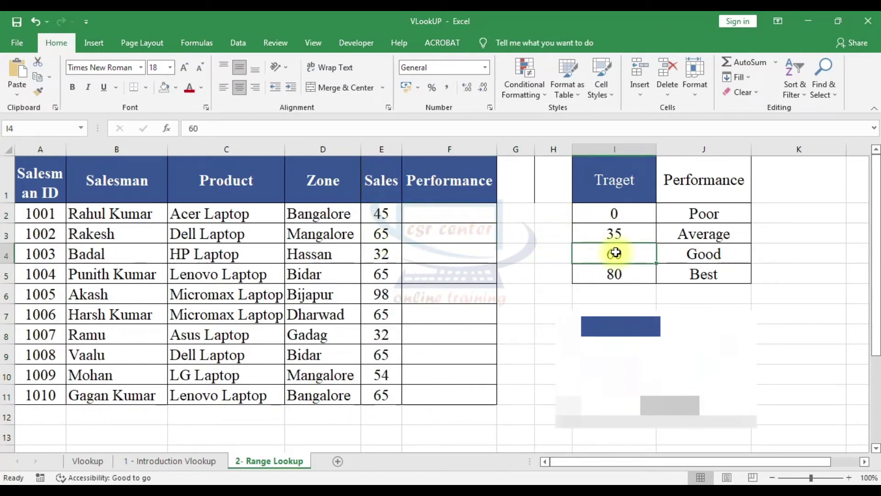
{"action": "left_click", "coordinate": [385, 255]}
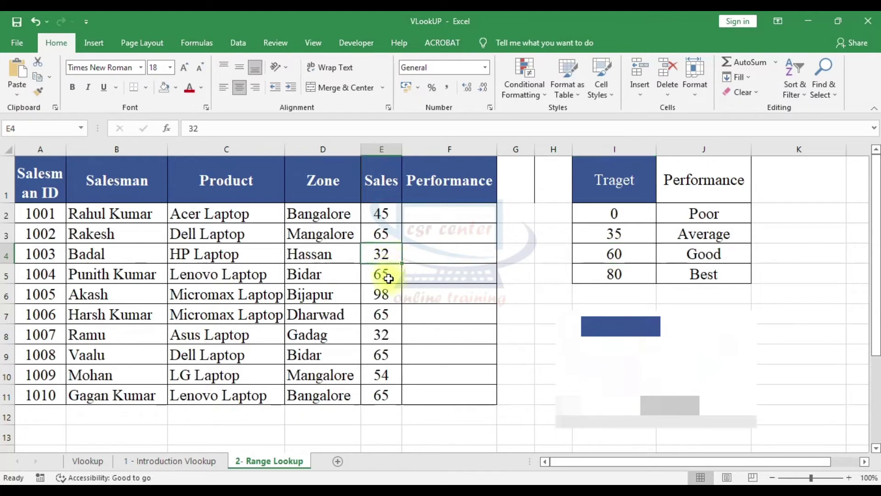
{"action": "left_click", "coordinate": [620, 216]}
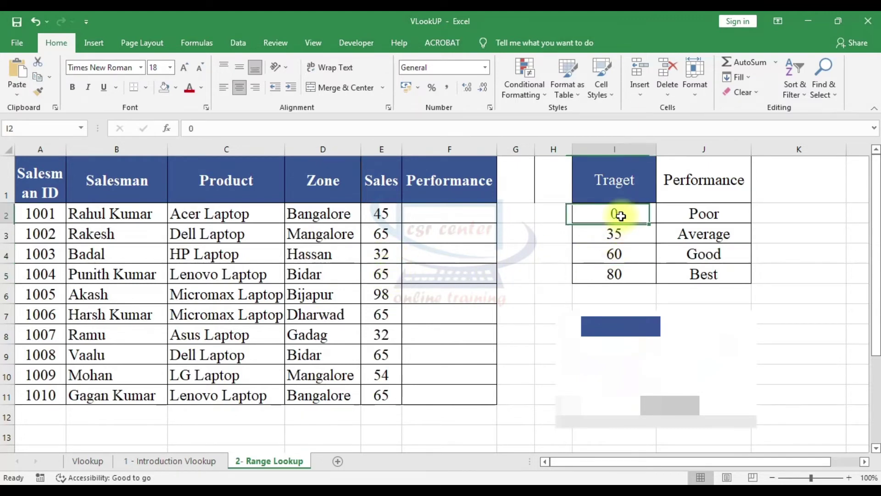
{"action": "left_click_drag", "start_coordinate": [621, 216], "coordinate": [624, 274]}
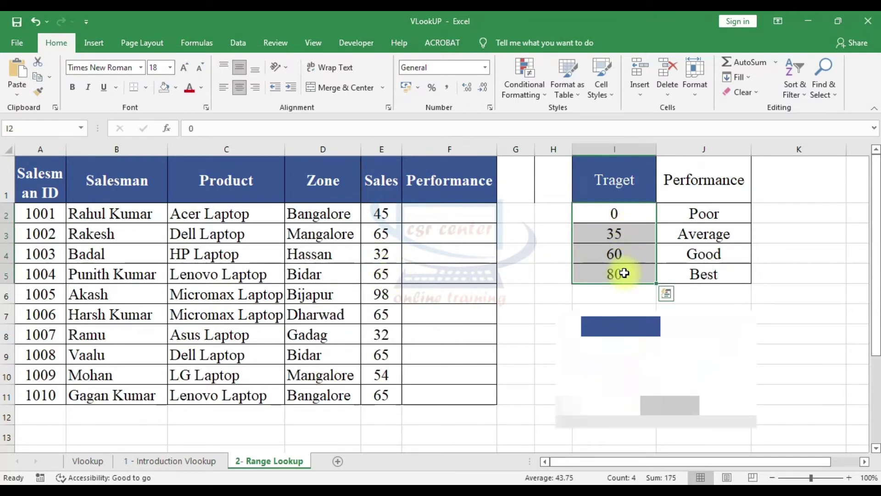
{"action": "left_click", "coordinate": [380, 213]}
{"action": "left_click", "coordinate": [625, 254]}
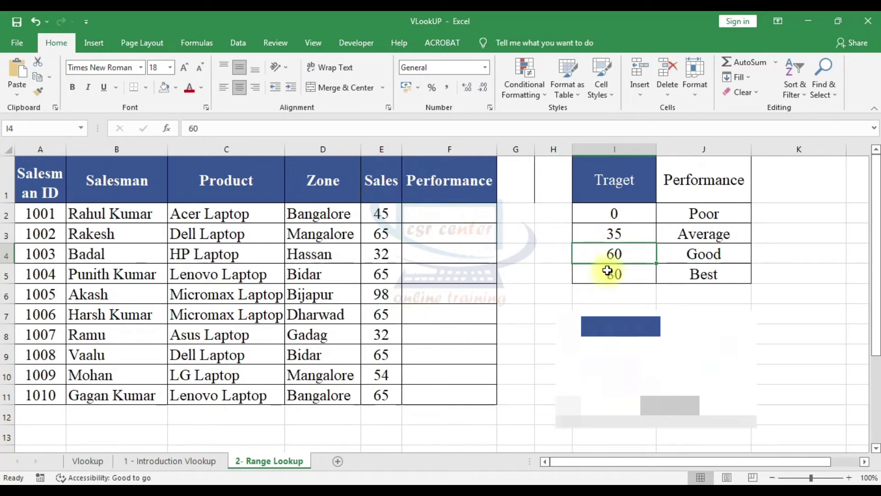
{"action": "left_click", "coordinate": [438, 217]}
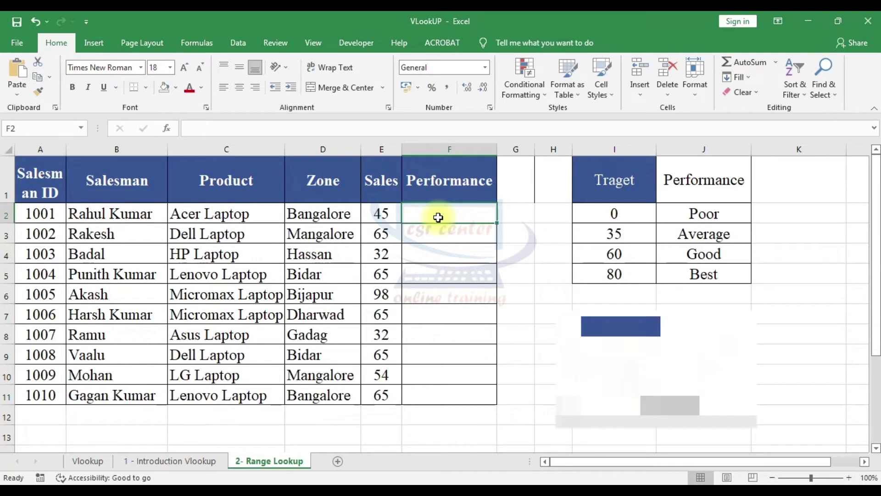
{"action": "double_click", "coordinate": [439, 218]}
{"action": "type", "text": "=v"}
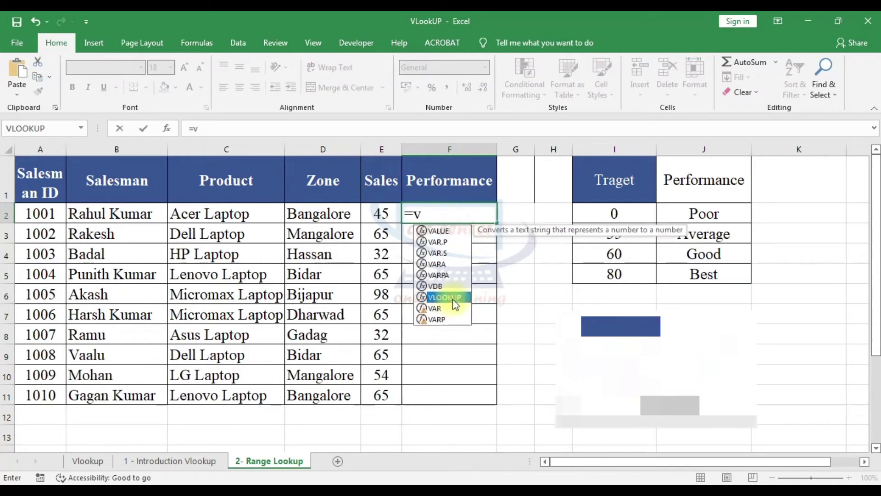
{"action": "double_click", "coordinate": [451, 299]}
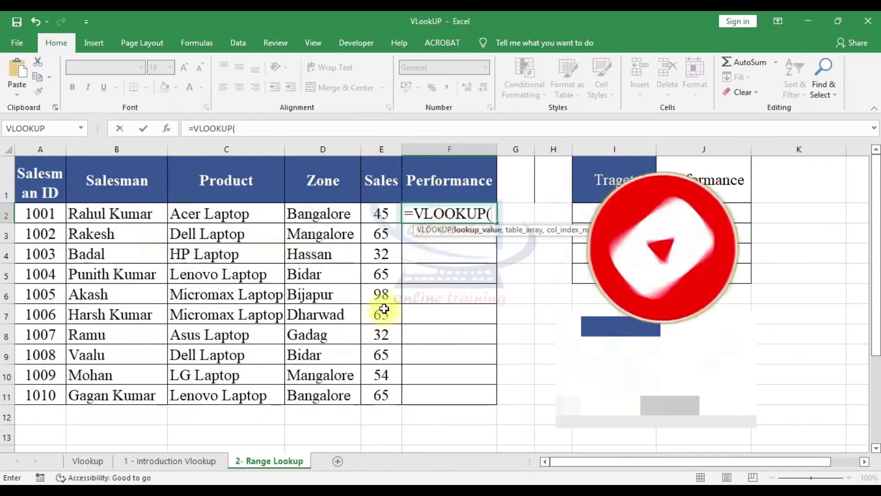
{"action": "left_click", "coordinate": [385, 214]}
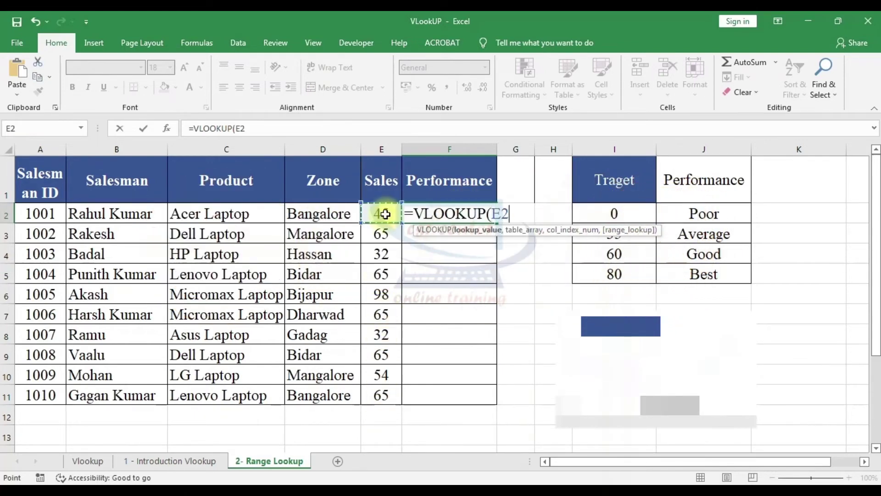
{"action": "type", "text": ","}
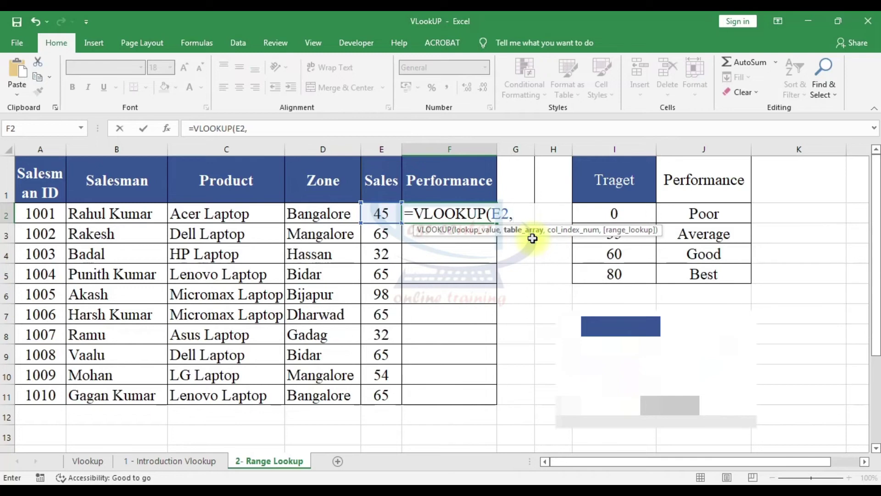
{"action": "left_click_drag", "start_coordinate": [608, 177], "coordinate": [719, 276]}
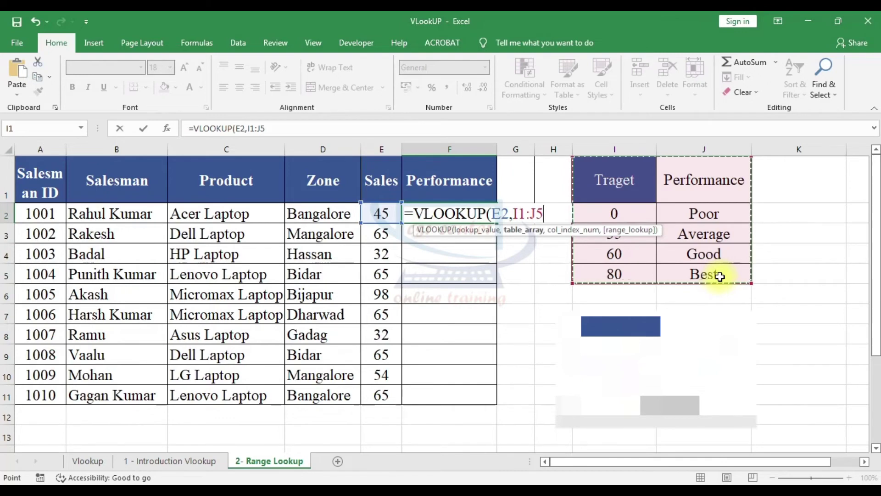
{"action": "key", "text": "Escape"}
{"action": "mouse_move", "coordinate": [606, 173]}
{"action": "left_mouse_down"}
{"action": "mouse_move", "coordinate": [725, 247]}
{"action": "mouse_move", "coordinate": [725, 273]}
{"action": "left_mouse_up"}
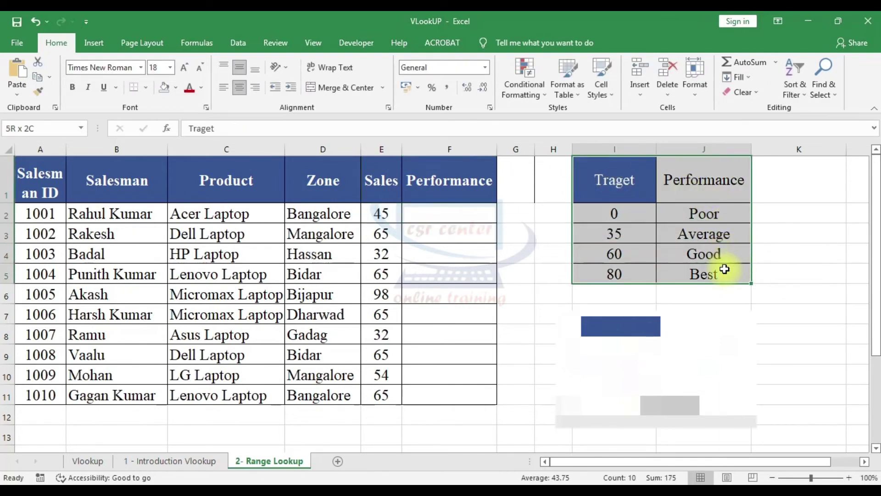
Step: Name the grade table I1:J5 'Target1', then begin a =vl formula in F2
{"action": "left_click", "coordinate": [24, 131]}
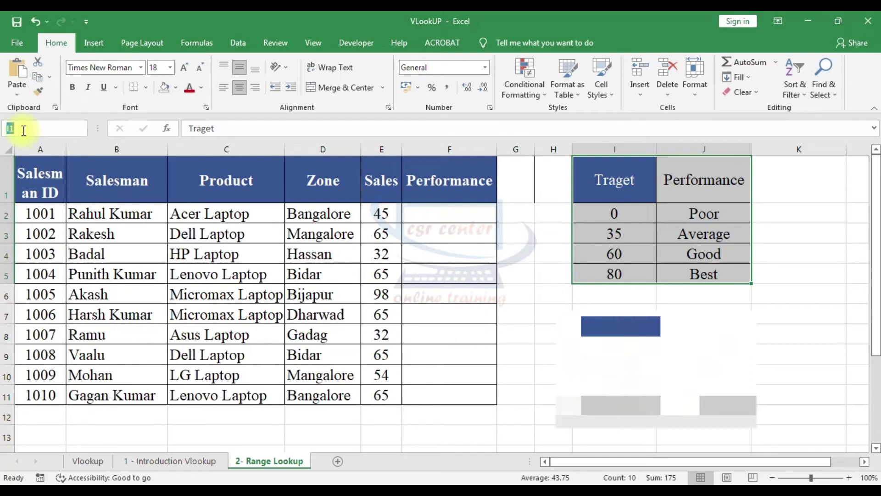
{"action": "type", "text": "Target1"}
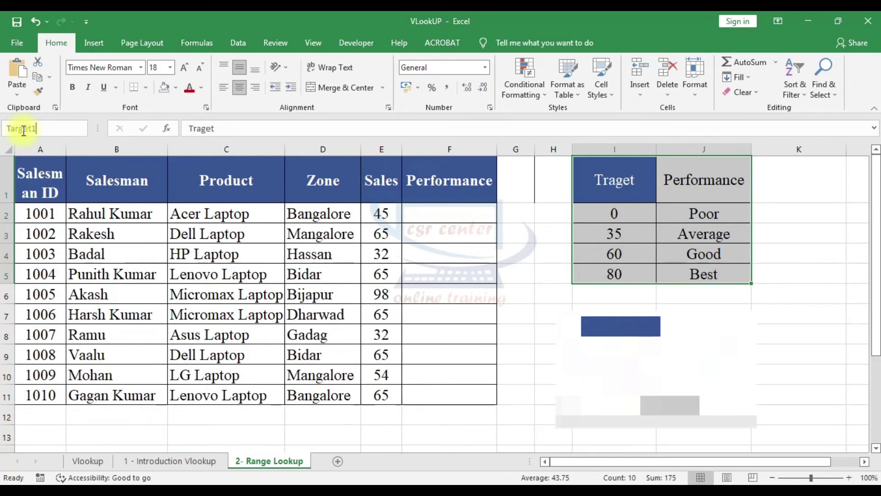
{"action": "key", "text": "Return"}
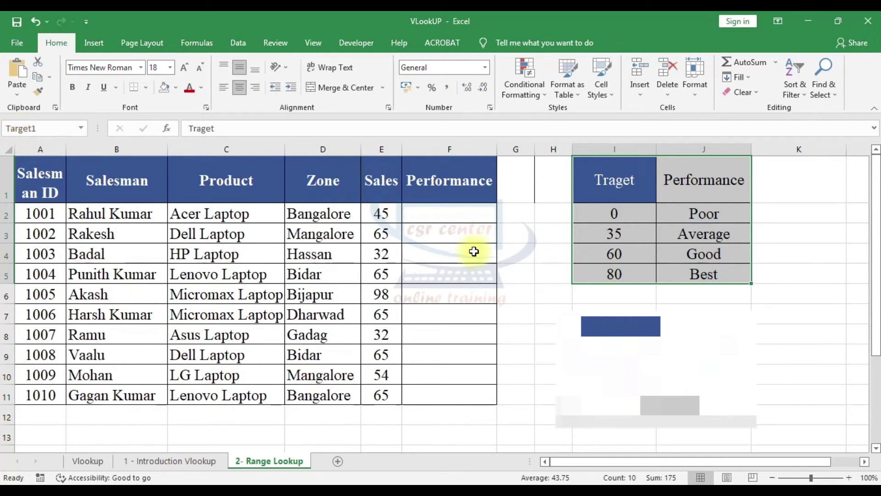
{"action": "left_click", "coordinate": [517, 250]}
{"action": "left_click", "coordinate": [467, 219]}
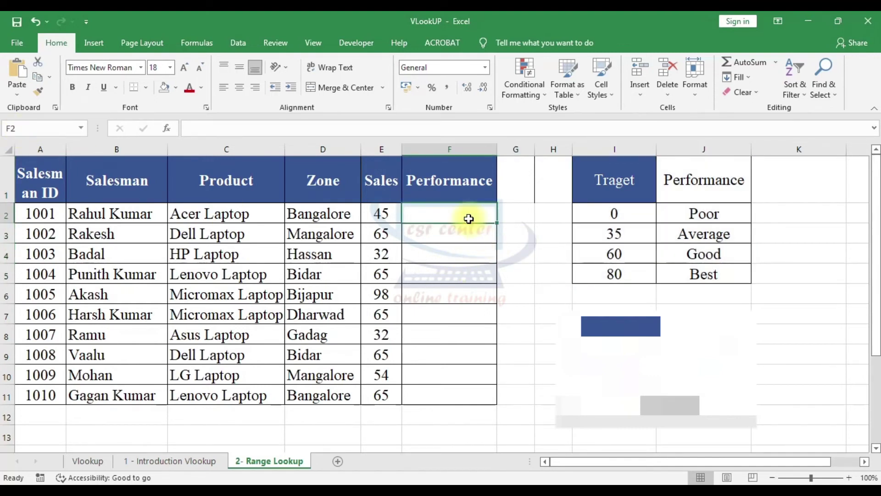
{"action": "type", "text": "=vl"}
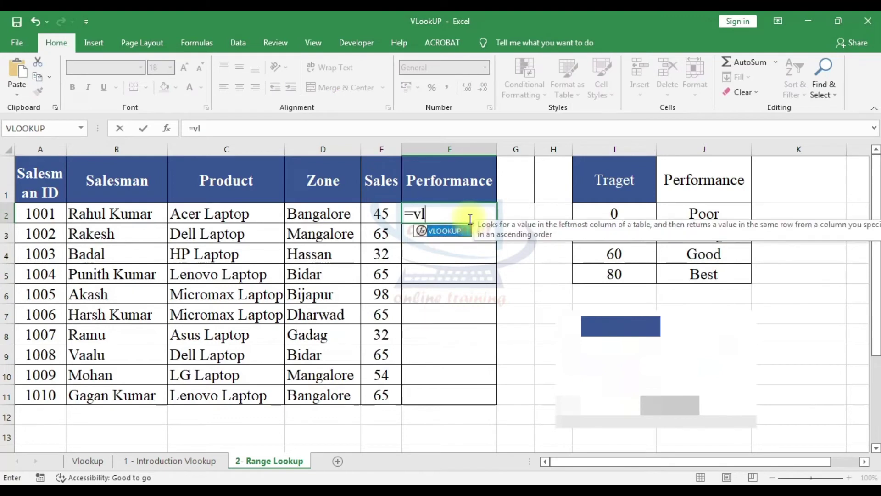
Step: Enter =VLOOKUP(E2,Target1,2,0) in F2, which returns #N/A
{"action": "double_click", "coordinate": [445, 235]}
{"action": "left_click", "coordinate": [378, 214]}
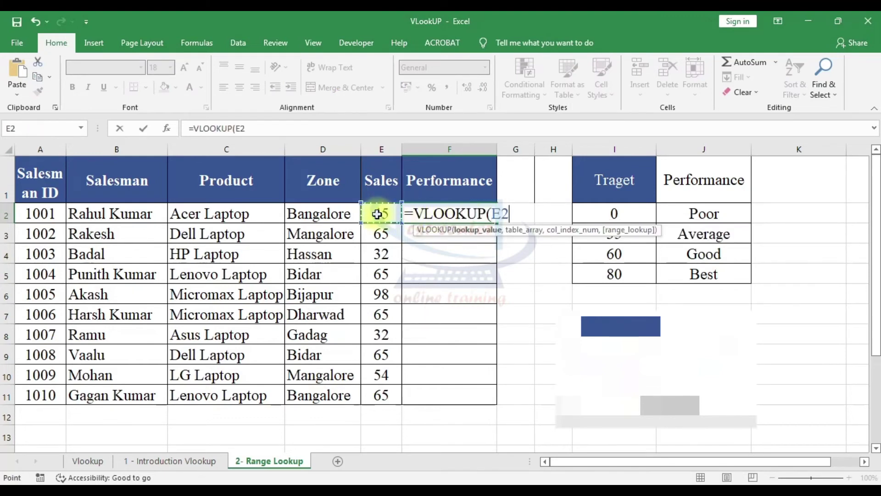
{"action": "type", "text": ","}
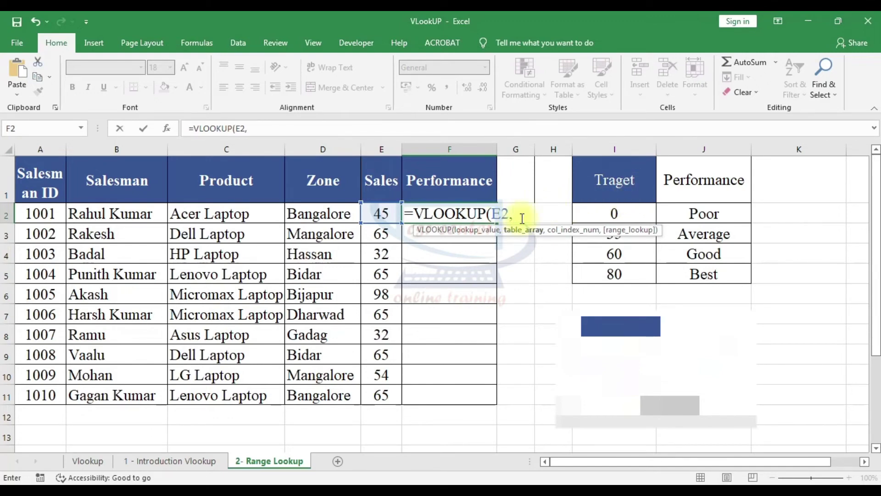
{"action": "type", "text": "t"}
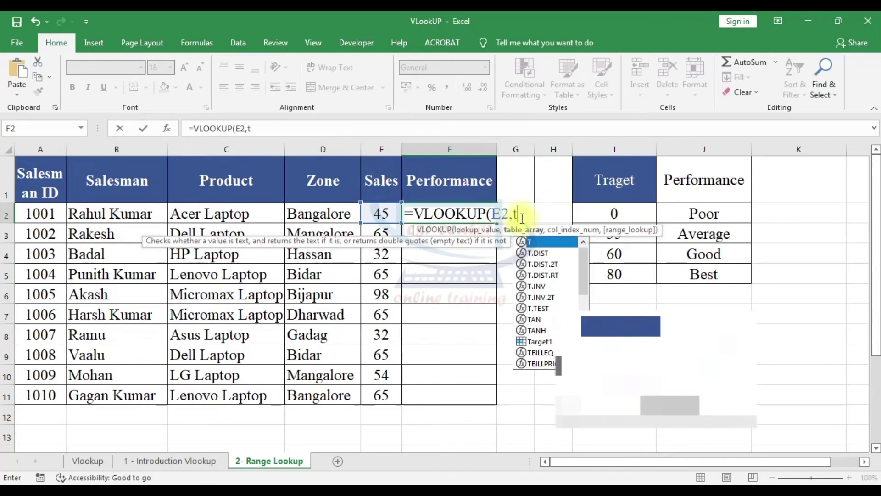
{"action": "type", "text": "ar"}
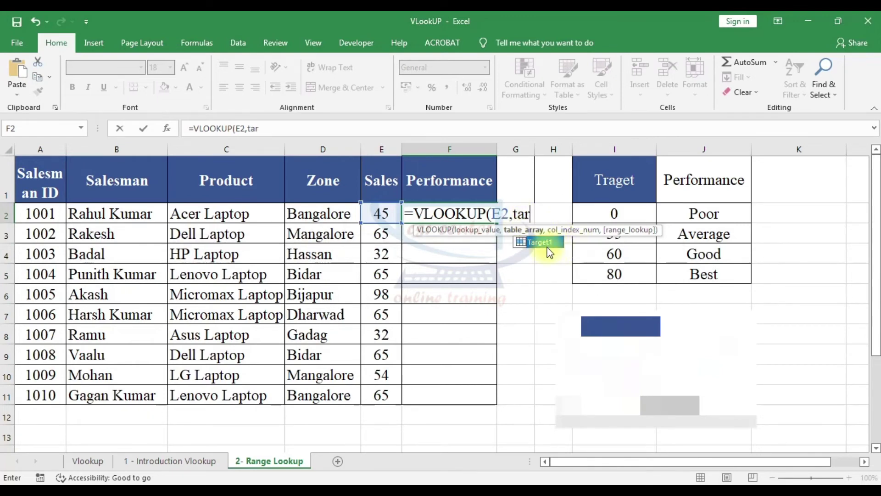
{"action": "double_click", "coordinate": [545, 244]}
{"action": "type", "text": ","}
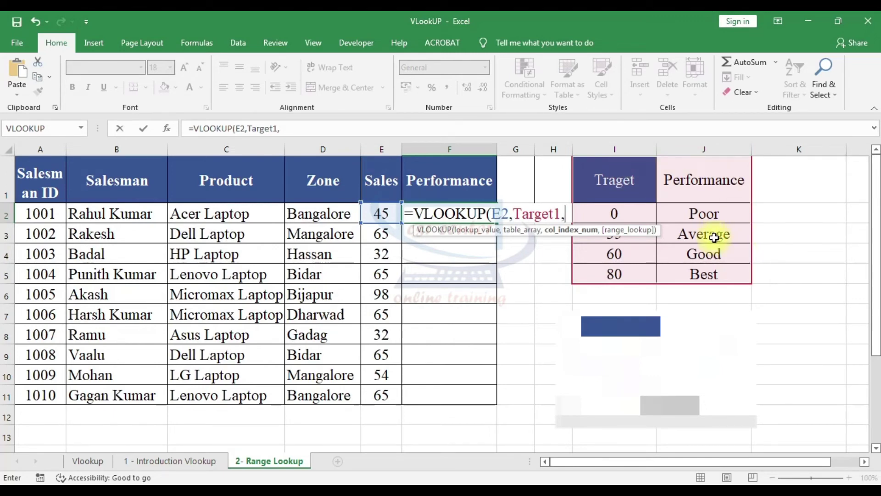
{"action": "type", "text": "2"}
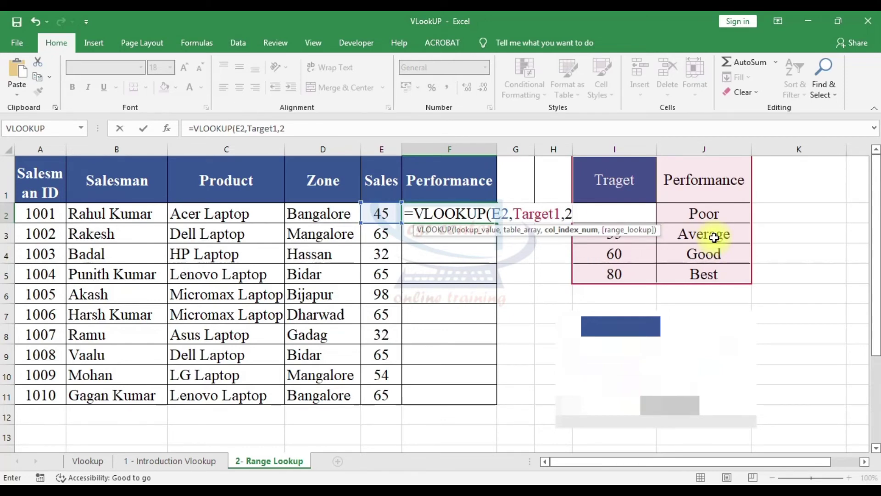
{"action": "type", "text": ","}
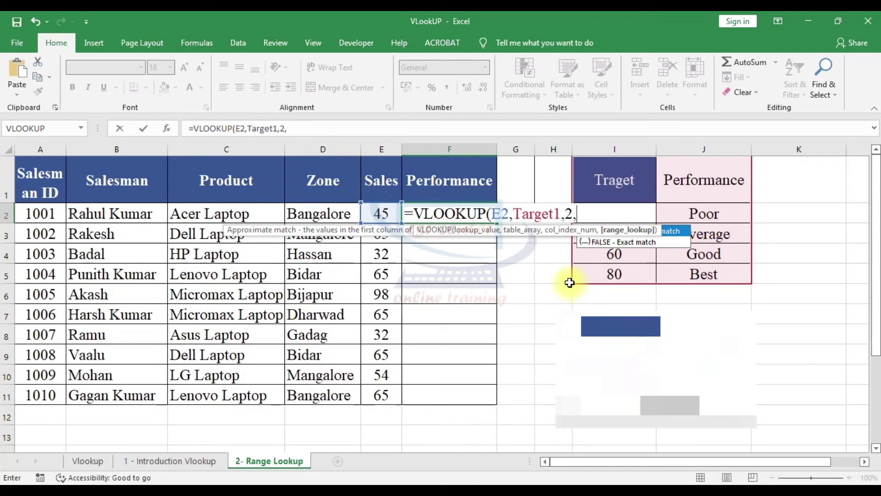
{"action": "type", "text": "0"}
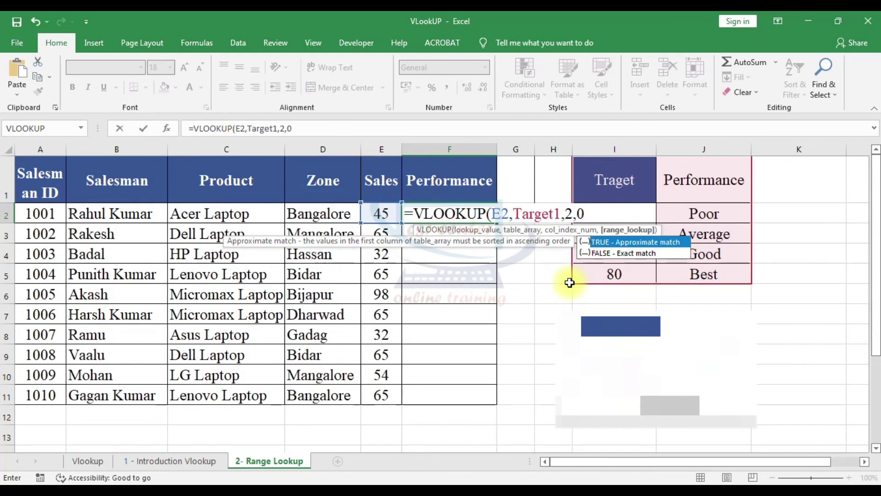
{"action": "type", "text": ")"}
{"action": "key", "text": "ctrl+Return"}
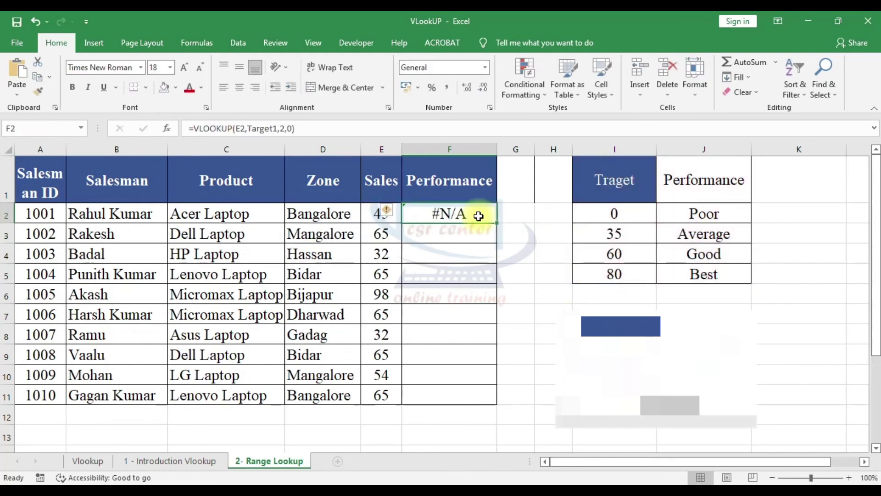
Step: Change F2 to =VLOOKUP(E2,Target1,2,1) and fill it down to F11
{"action": "left_click", "coordinate": [297, 130]}
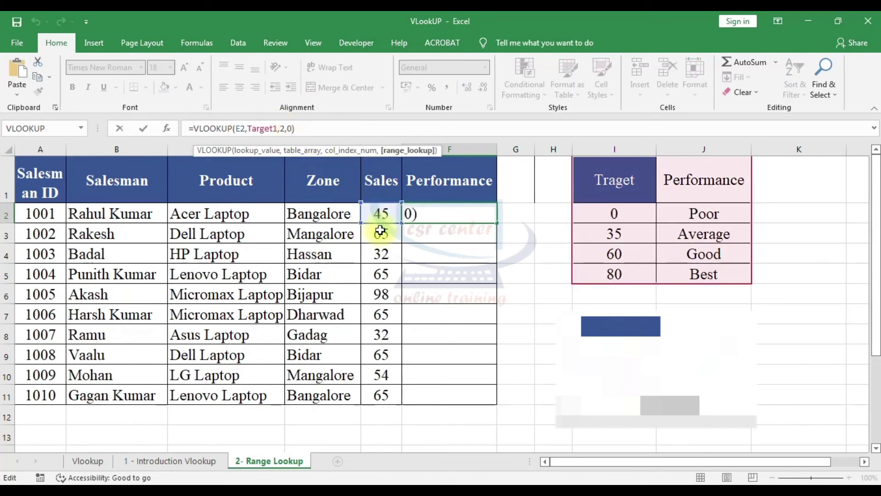
{"action": "key", "text": "BackSpace"}
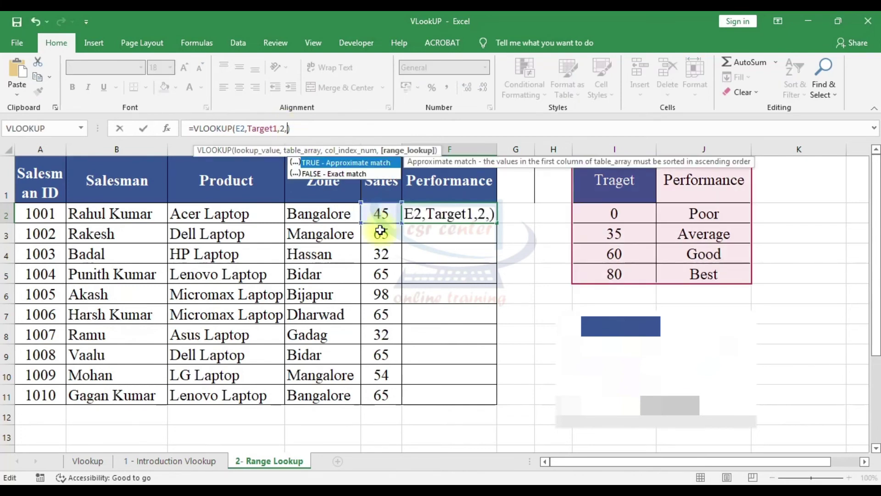
{"action": "type", "text": "1"}
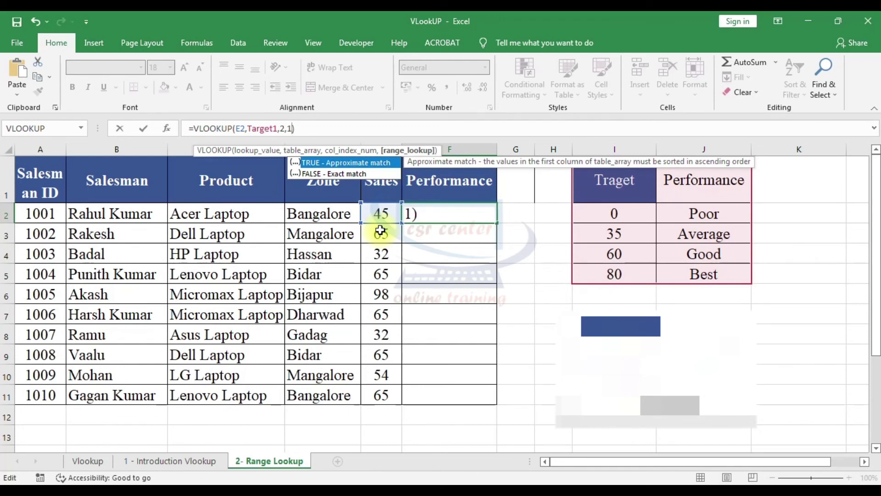
{"action": "key", "text": "ctrl+Return"}
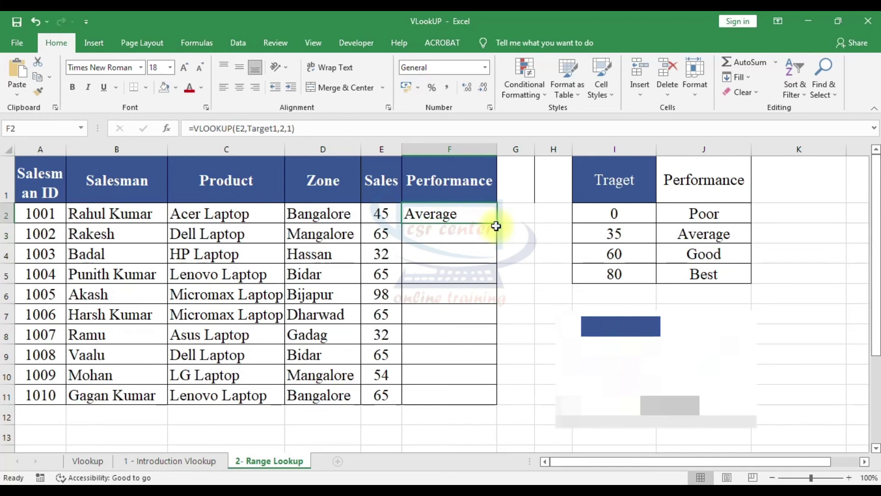
{"action": "left_click_drag", "start_coordinate": [496, 226], "coordinate": [493, 401]}
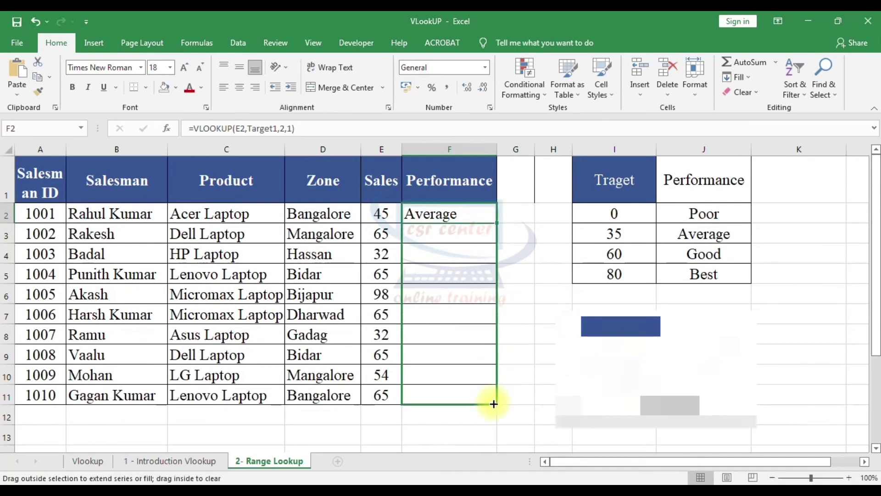
{"action": "left_click", "coordinate": [524, 277]}
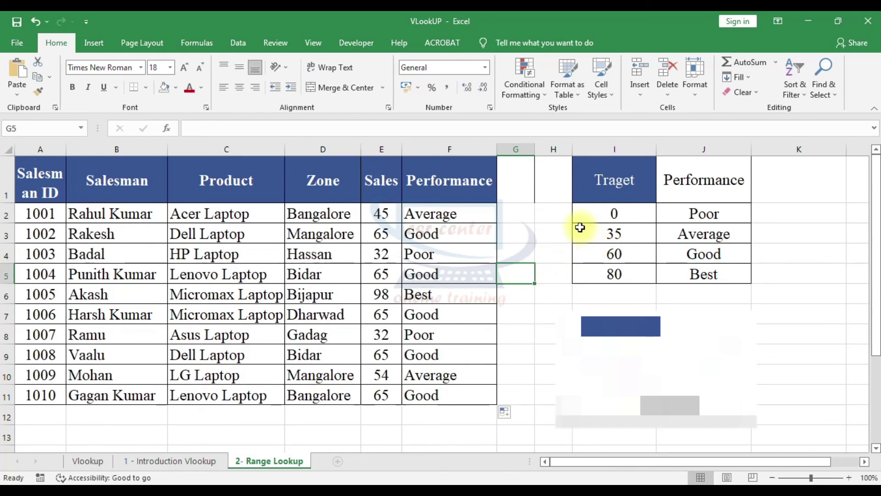
{"action": "left_click", "coordinate": [615, 232]}
{"action": "left_click", "coordinate": [392, 234]}
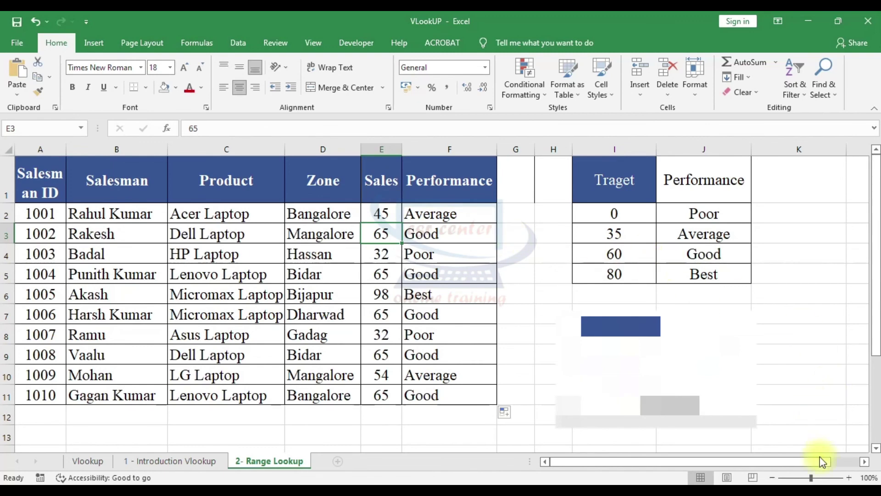
{"action": "key", "text": "Right"}
{"action": "key", "text": "Right"}
{"action": "left_click", "coordinate": [431, 419]}
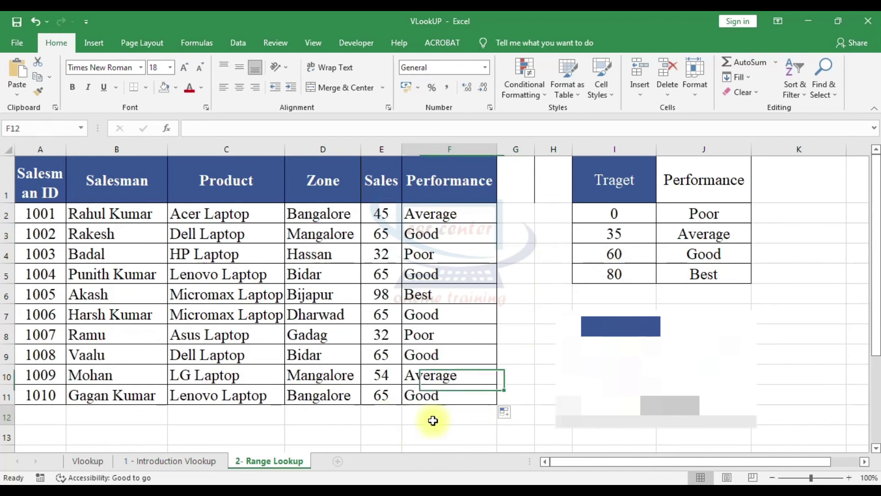
{"action": "type", "text": "="}
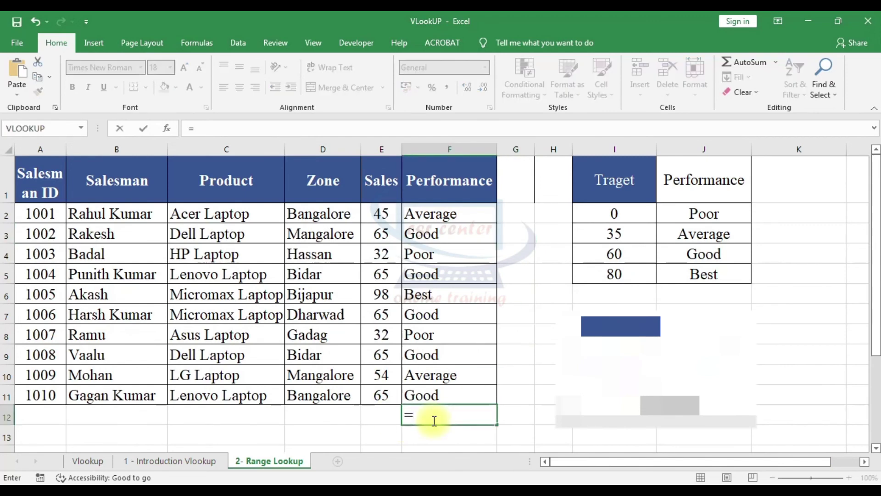
{"action": "type", "text": "vLOO"}
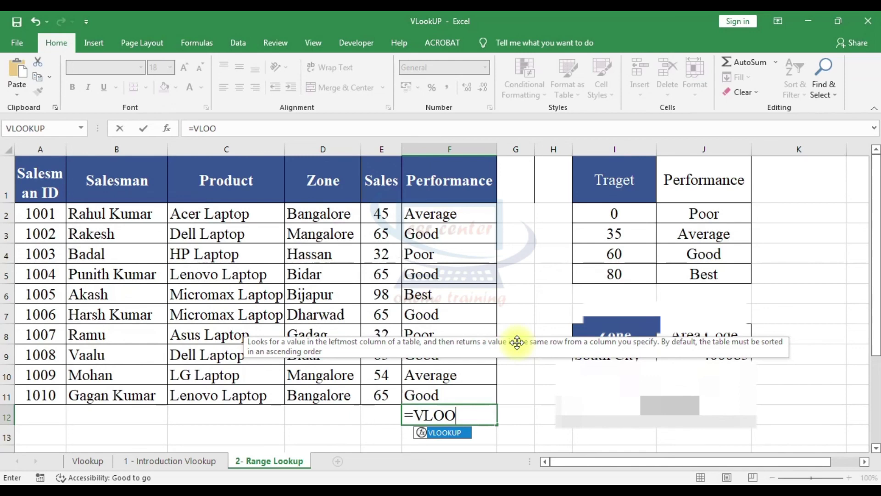
{"action": "key", "text": "Escape"}
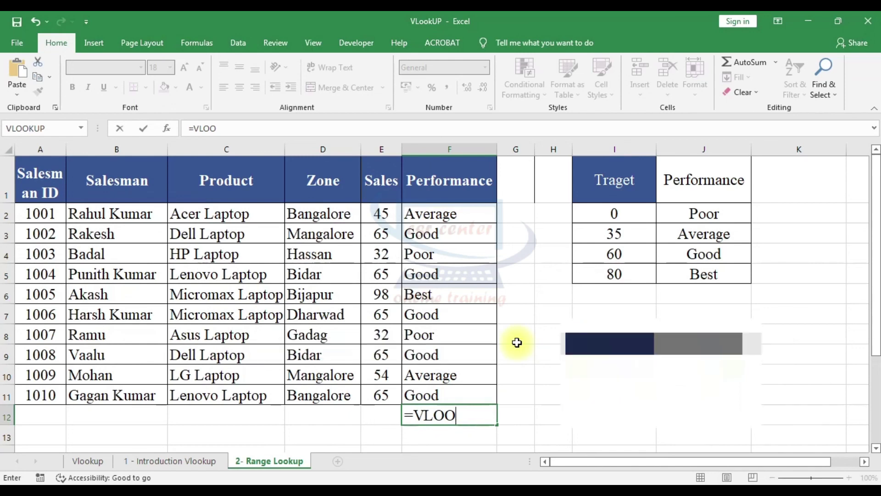
{"action": "key", "text": "Escape"}
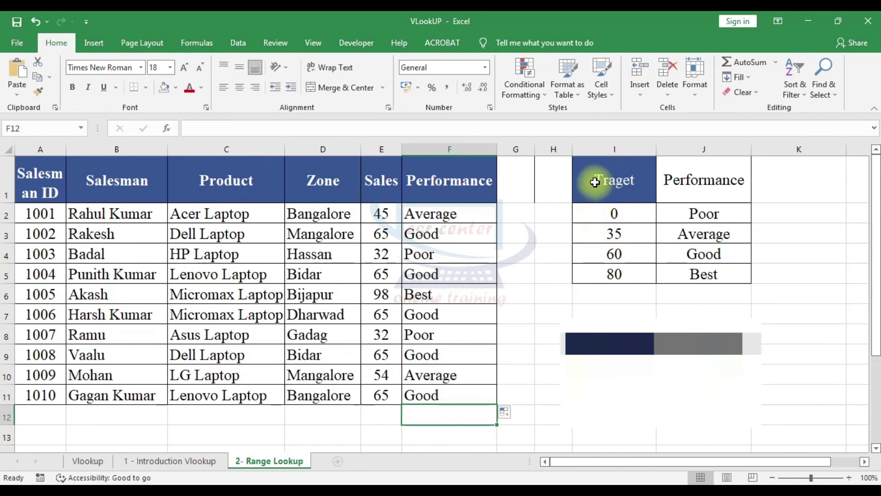
{"action": "left_click_drag", "start_coordinate": [592, 181], "coordinate": [619, 277]}
{"action": "left_click", "coordinate": [588, 244]}
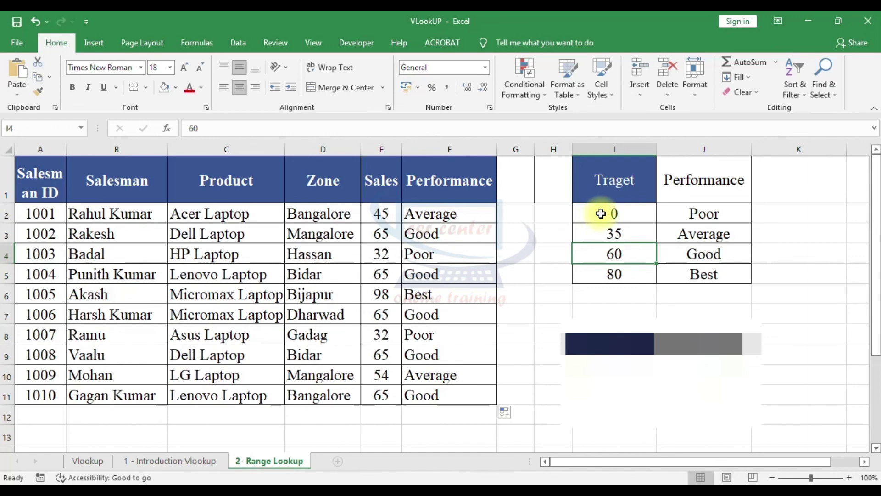
{"action": "left_click_drag", "start_coordinate": [614, 213], "coordinate": [620, 270]}
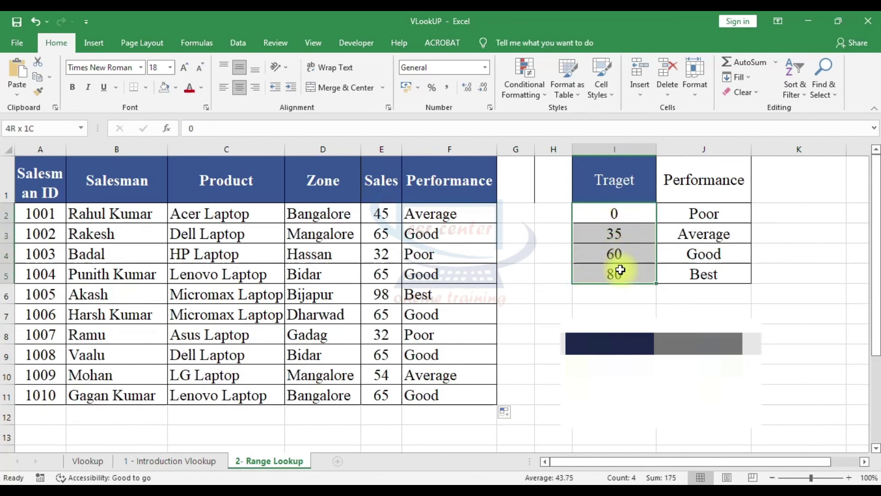
Step: Sort the target table largest to smallest with the selection expanded, then check F2
{"action": "left_click", "coordinate": [802, 95]}
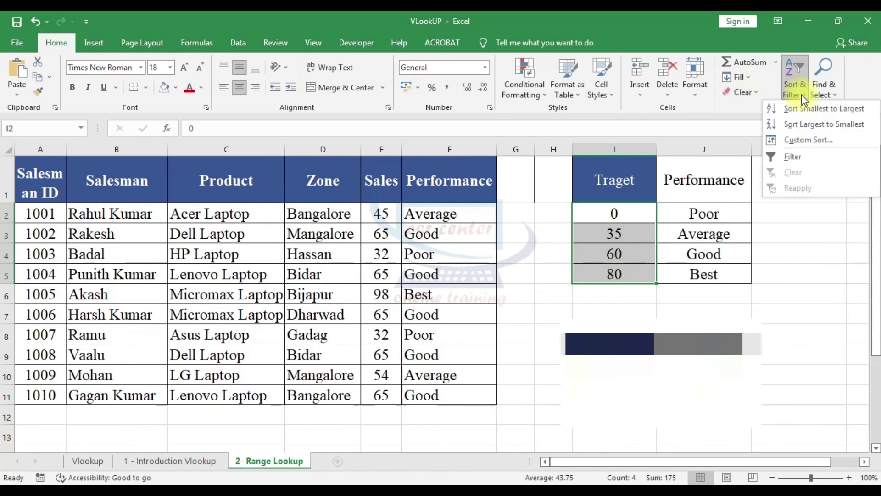
{"action": "left_click", "coordinate": [814, 123]}
{"action": "left_click", "coordinate": [536, 255]}
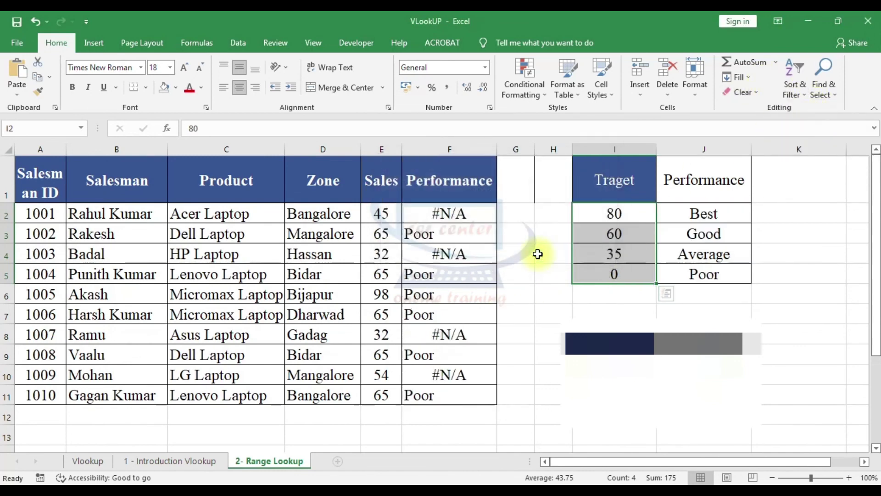
{"action": "left_click", "coordinate": [475, 219]}
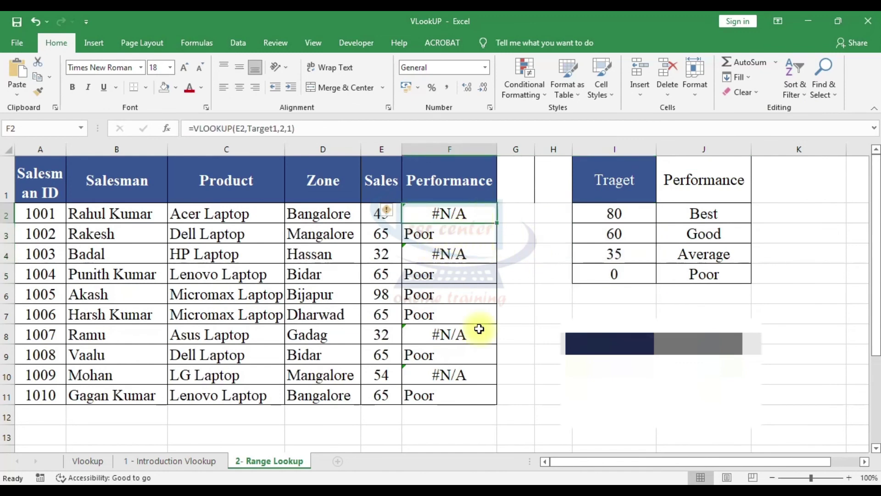